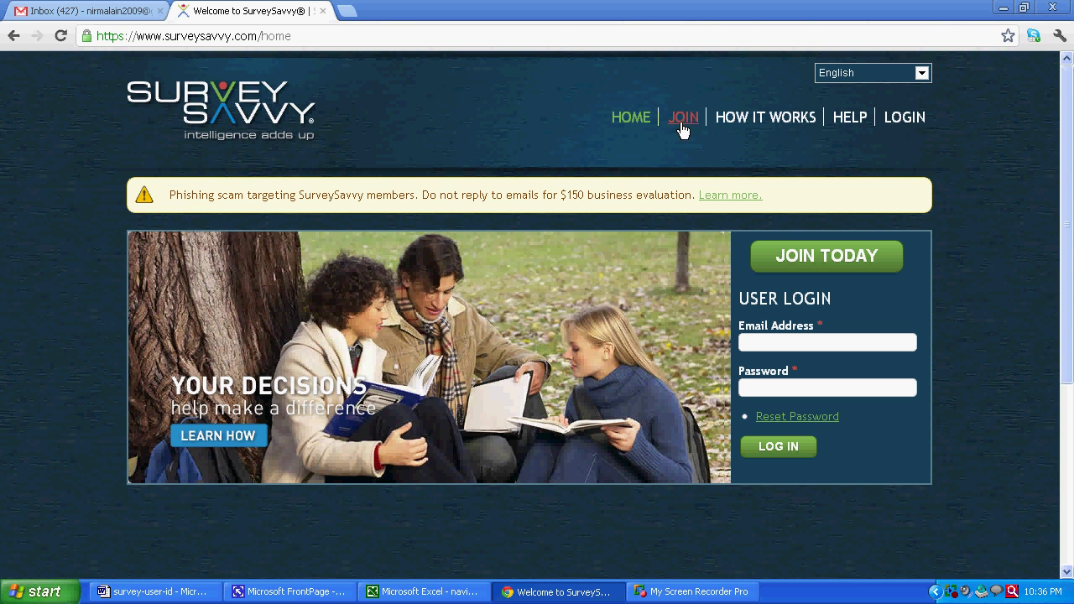
pyautogui.click(766, 123)
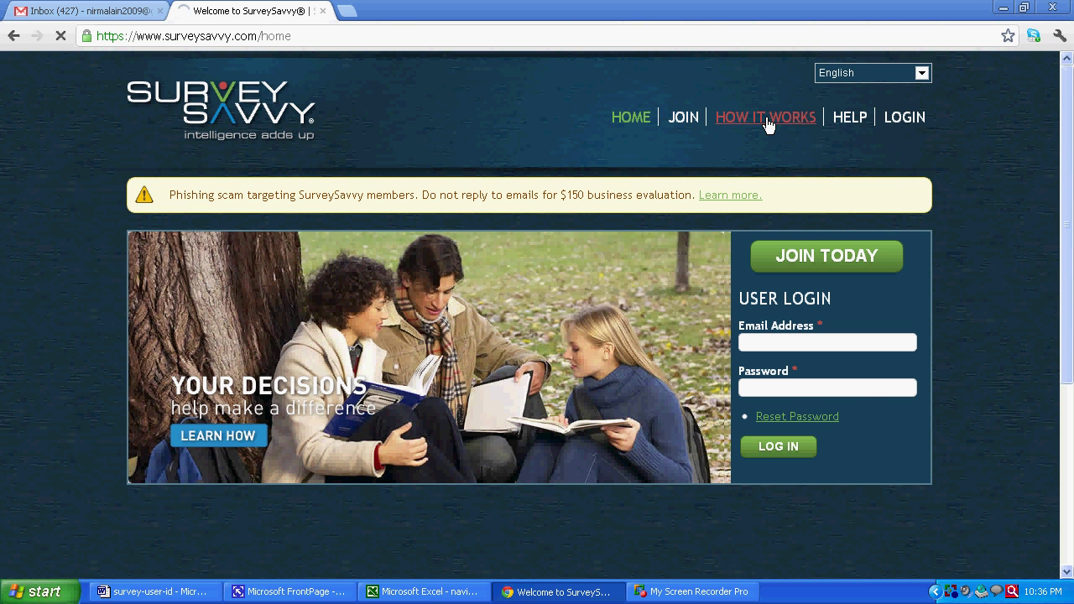
pyautogui.scroll(-3, 698, 191)
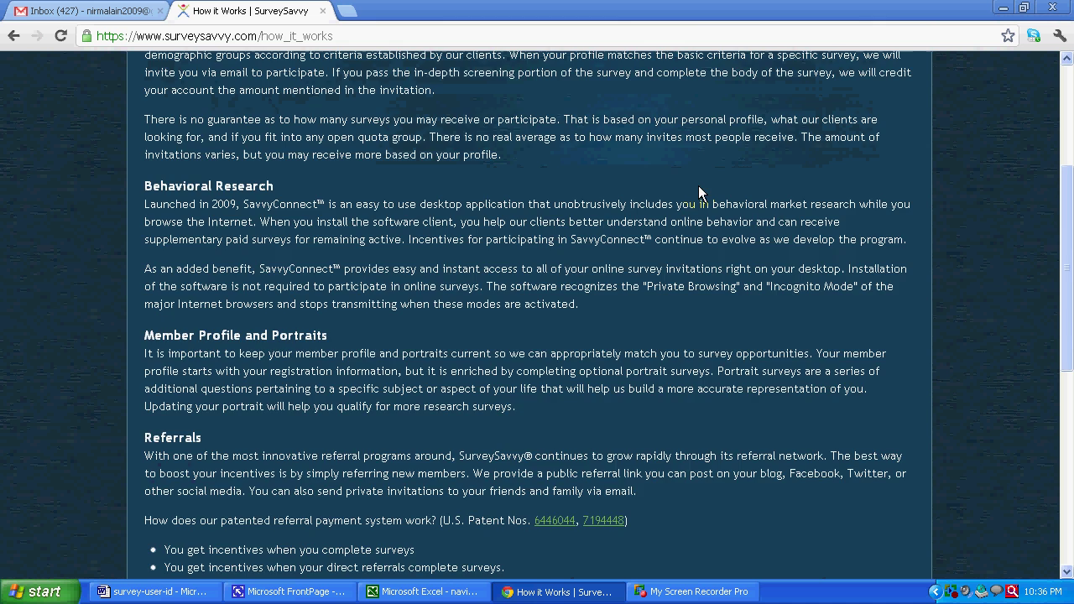
pyautogui.scroll(-2, 699, 186)
pyautogui.scroll(5, 698, 186)
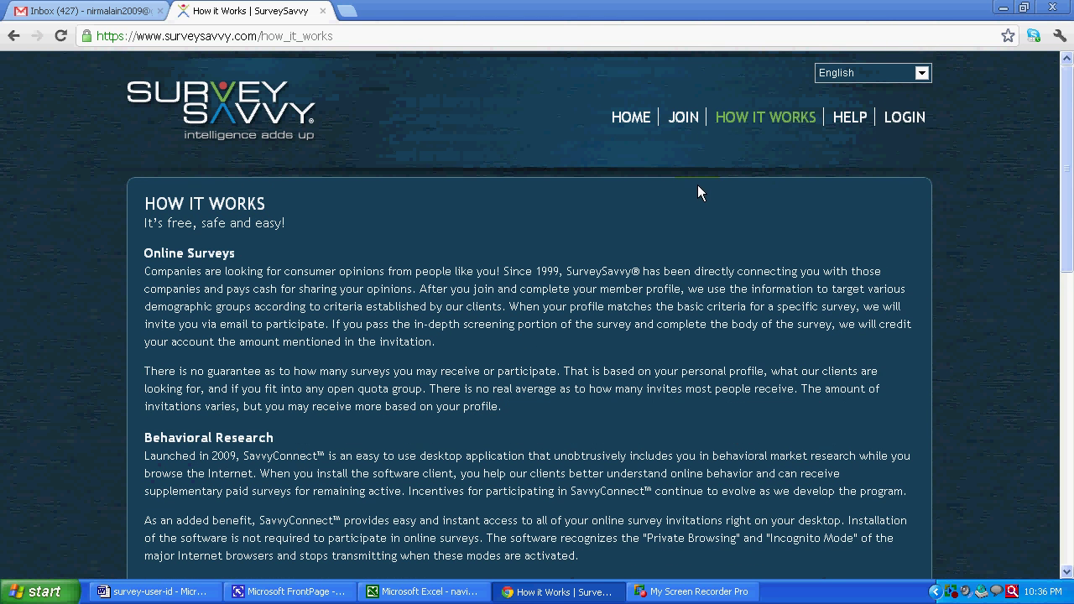
pyautogui.click(849, 119)
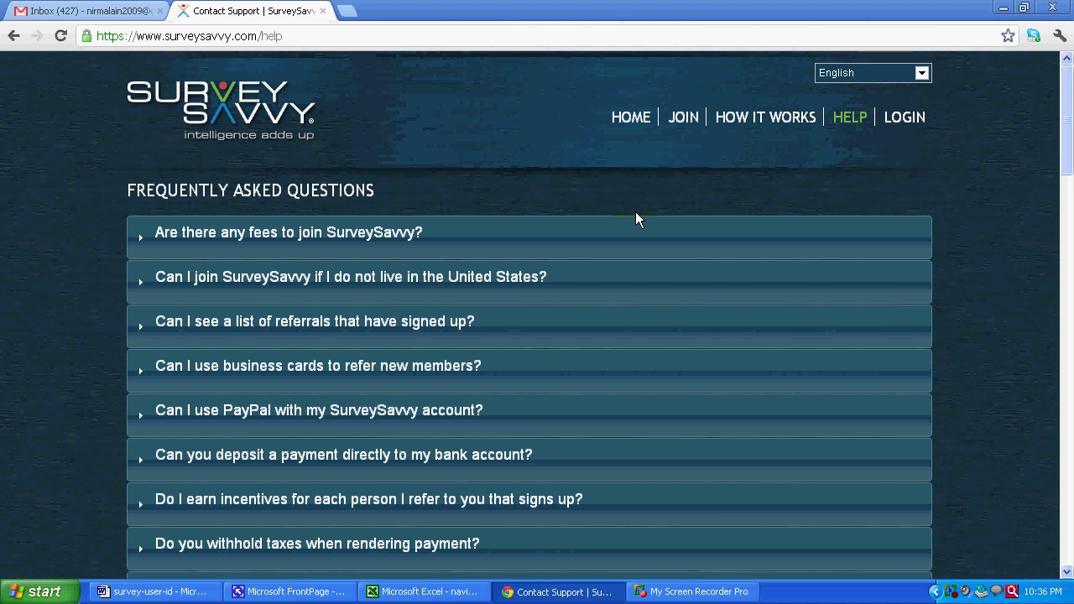
pyautogui.scroll(-1, 633, 265)
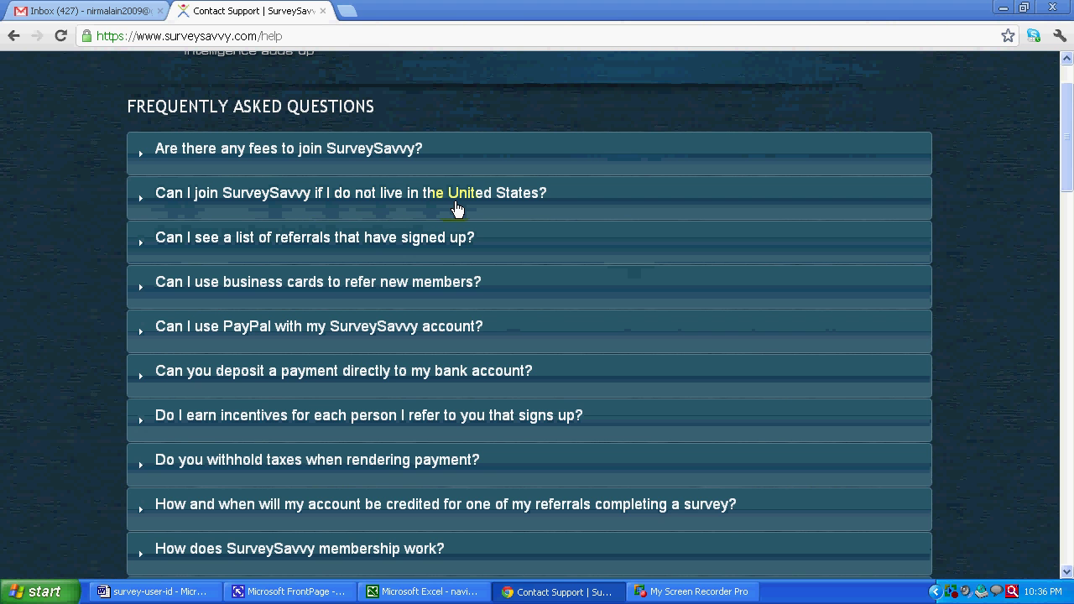
pyautogui.click(383, 205)
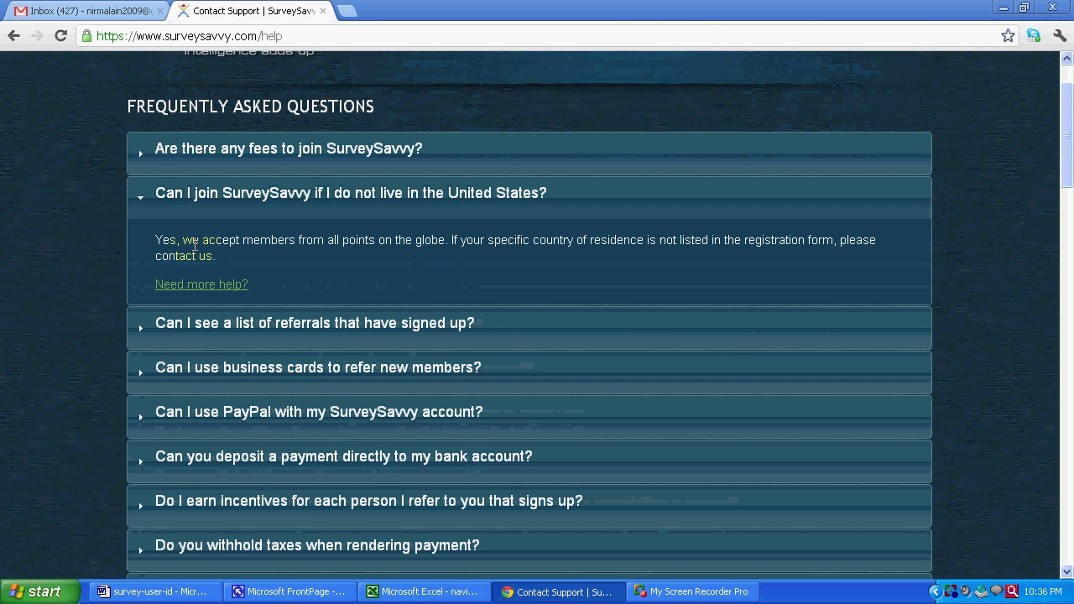
pyautogui.scroll(1, 286, 252)
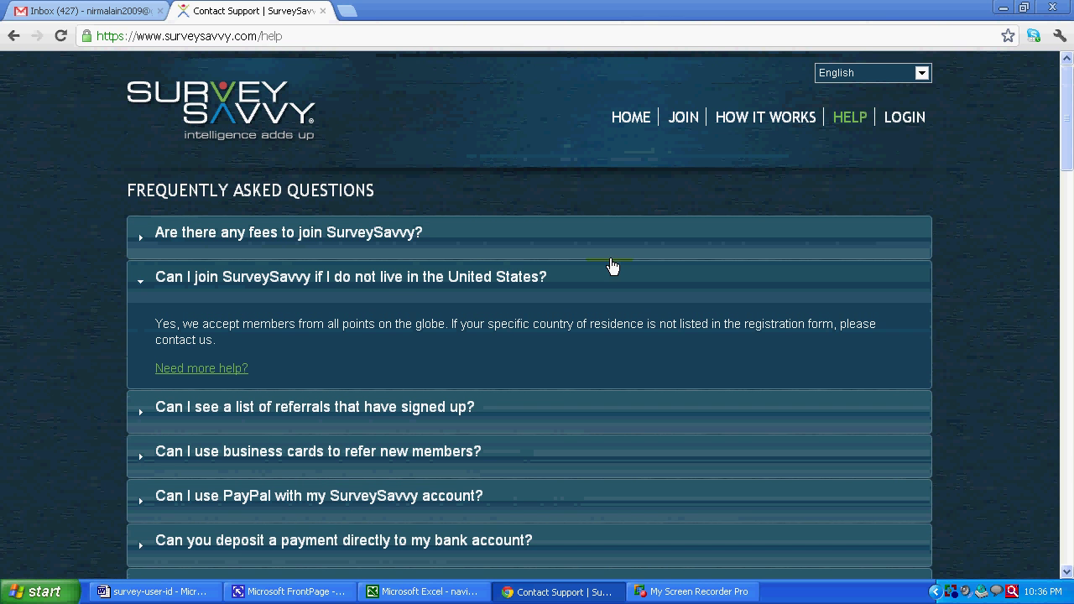
pyautogui.click(675, 127)
pyautogui.scroll(-1, 256, 236)
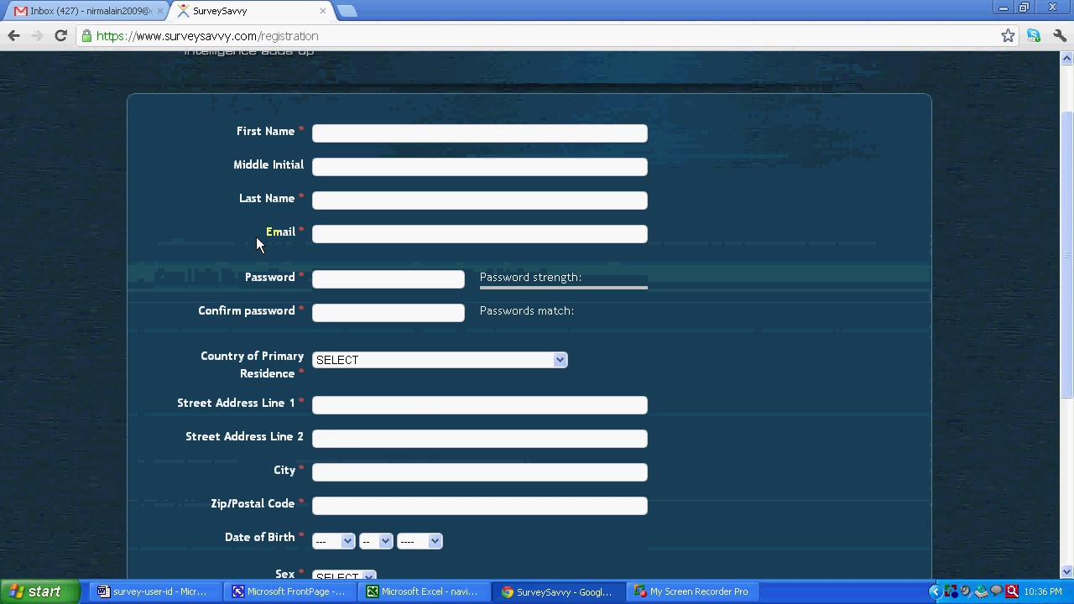
pyautogui.scroll(1, 256, 236)
pyautogui.click(624, 120)
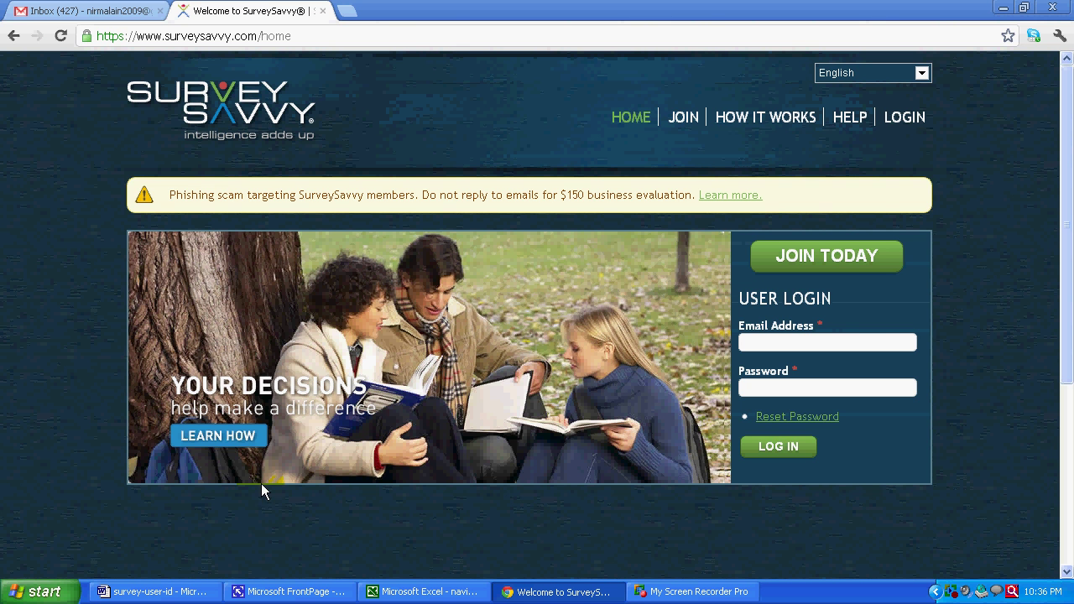
pyautogui.click(185, 591)
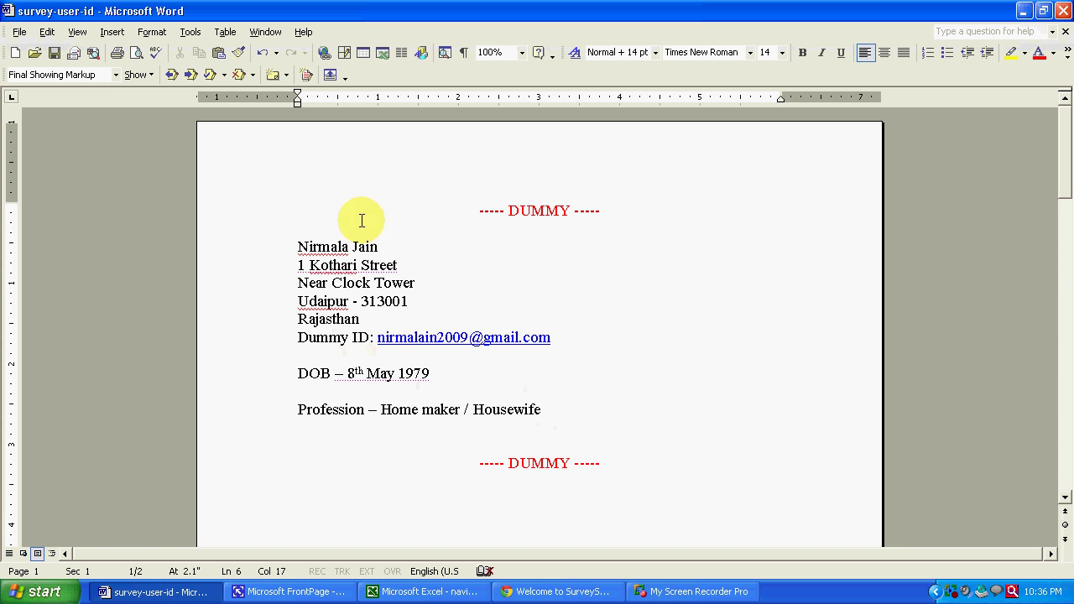
pyautogui.moveTo(296, 242); pyautogui.dragTo(587, 404)
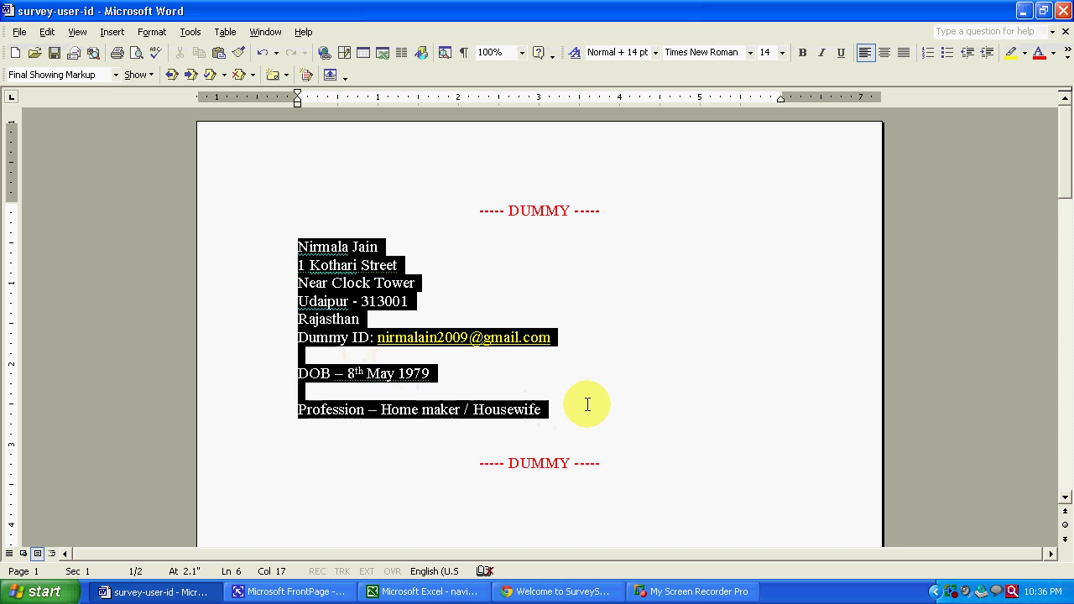
pyautogui.click(628, 376)
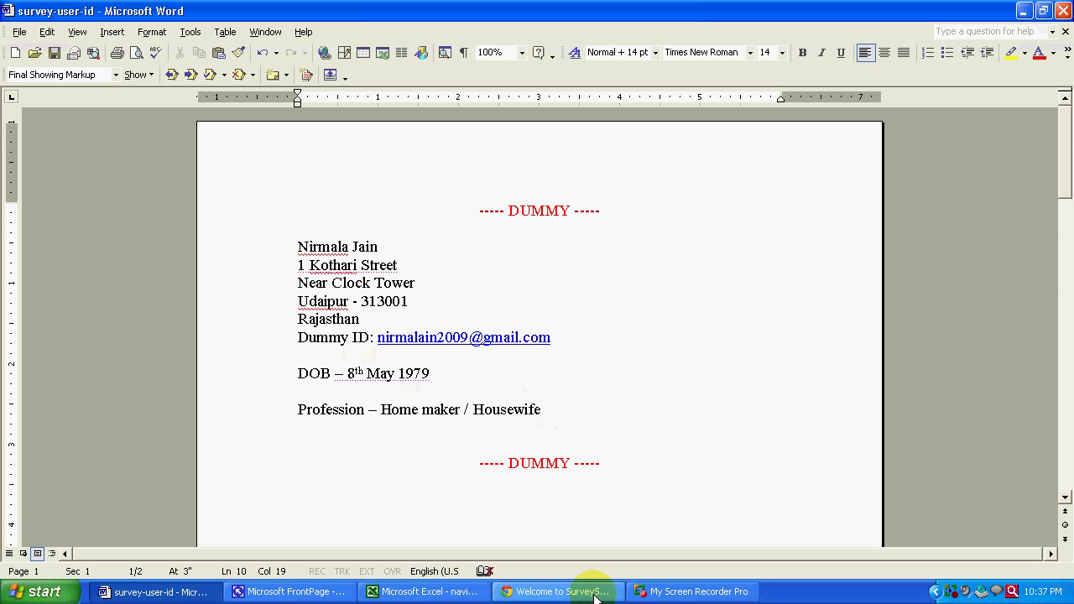
pyautogui.click(594, 594)
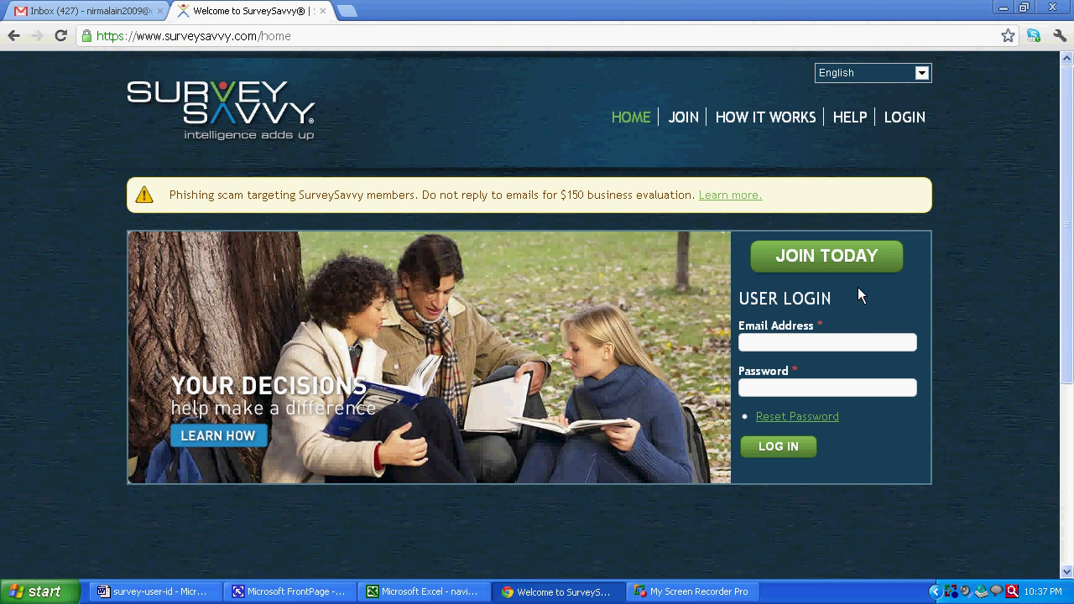
# - Start a new SurveySavvy sign-up and enter the member's first and last name
pyautogui.click(802, 255)
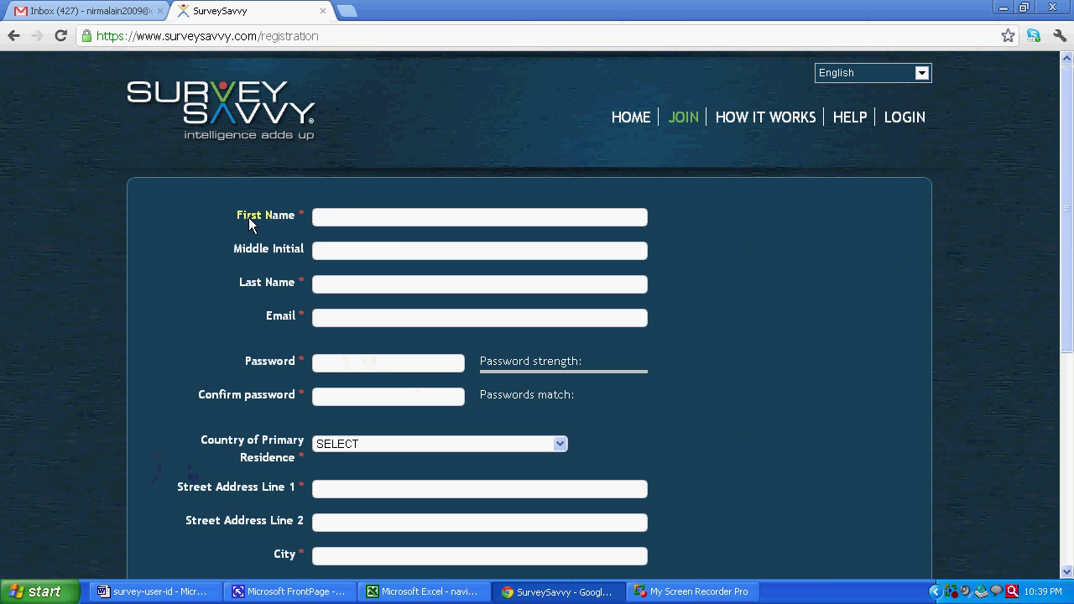
pyautogui.click(327, 218)
pyautogui.click(395, 218)
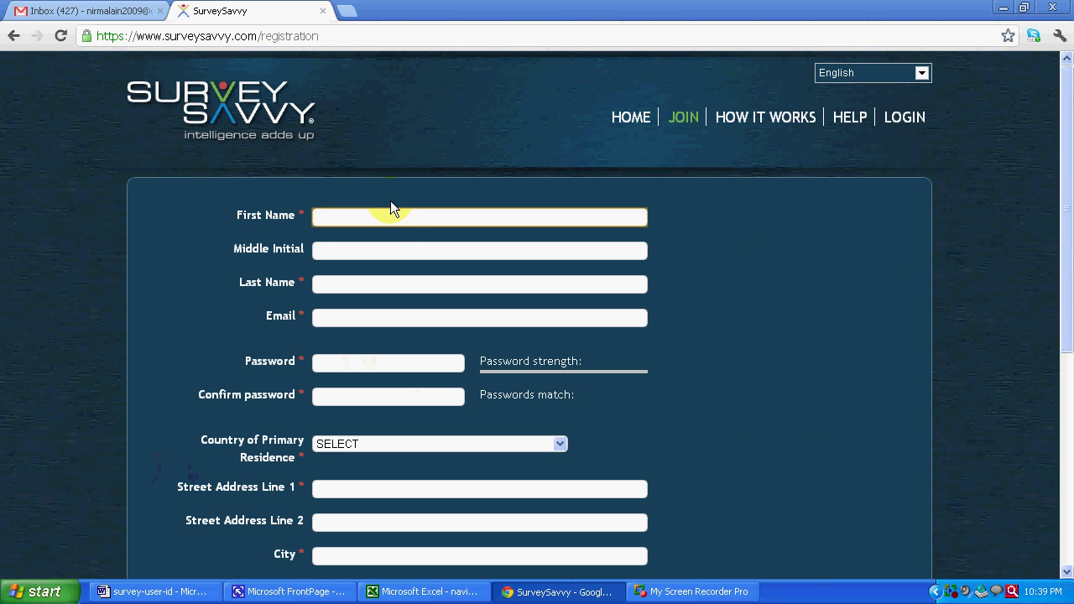
pyautogui.hotkey('alt', 'Tab')
pyautogui.hotkey('alt', 'Tab')
pyautogui.press('Tab')
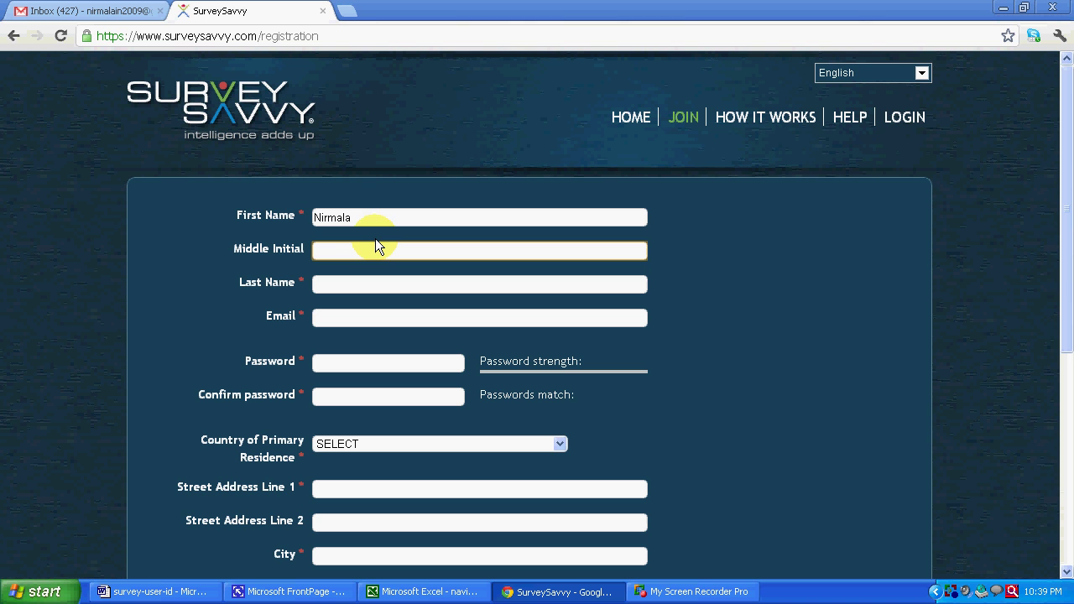
pyautogui.press('Tab')
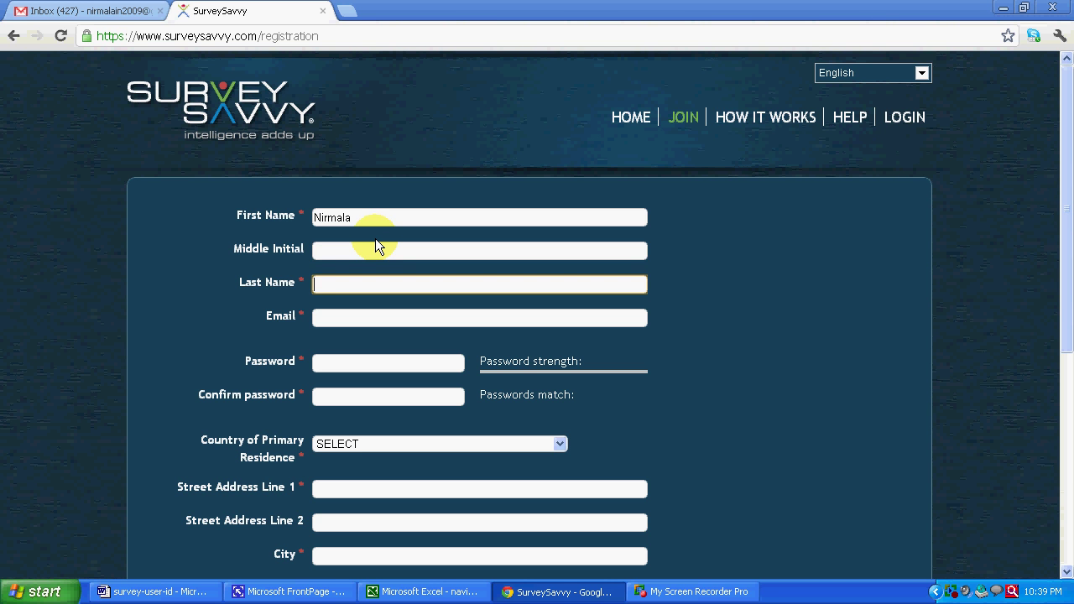
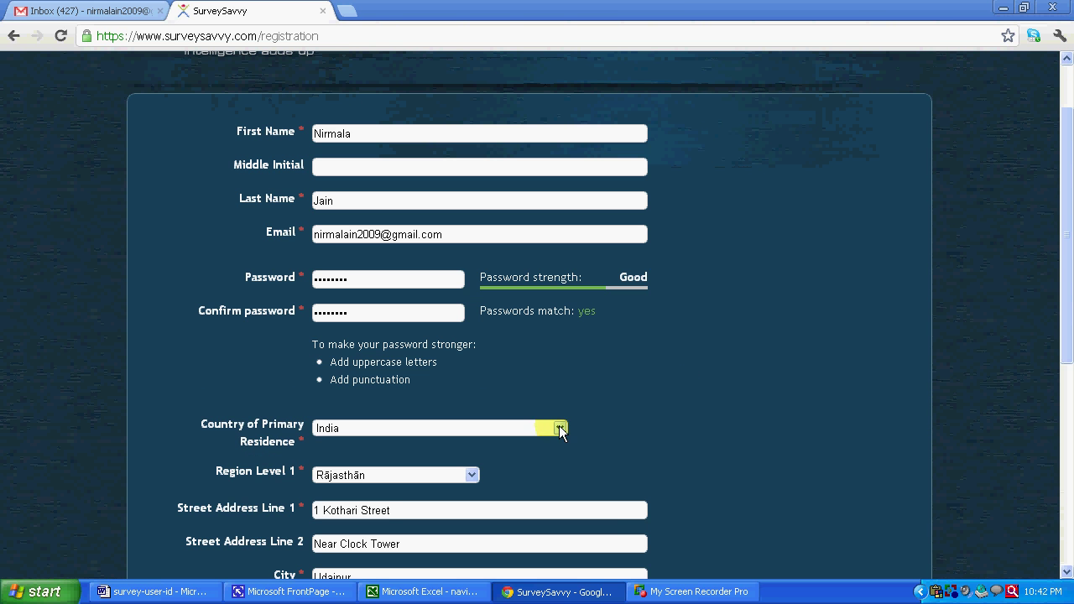
# - Scroll through the first registration page to review its remaining fields
pyautogui.scroll(-3, 623, 375)
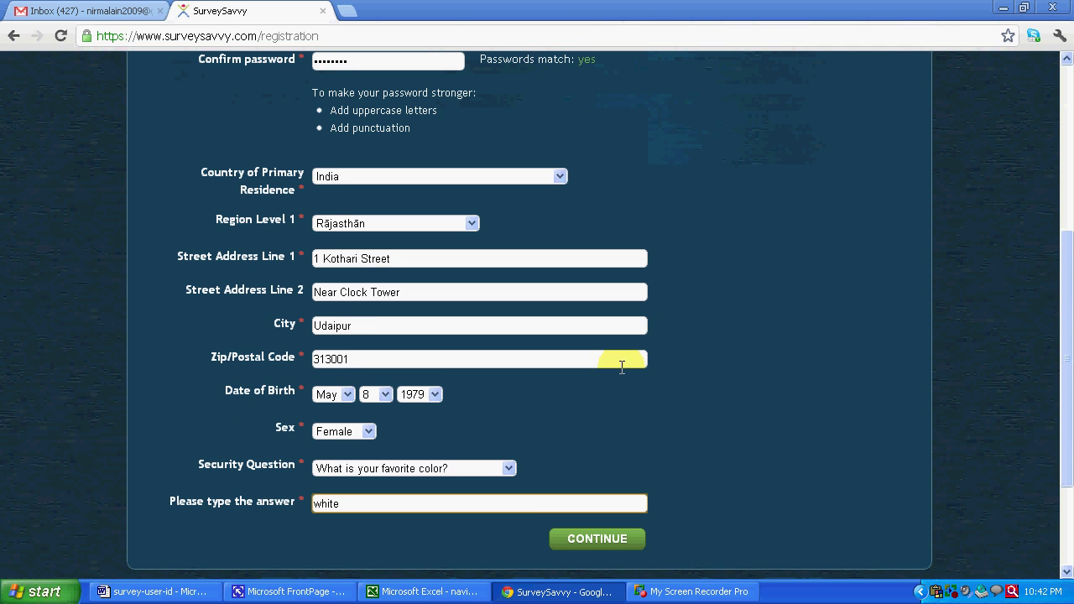
pyautogui.scroll(-1, 621, 369)
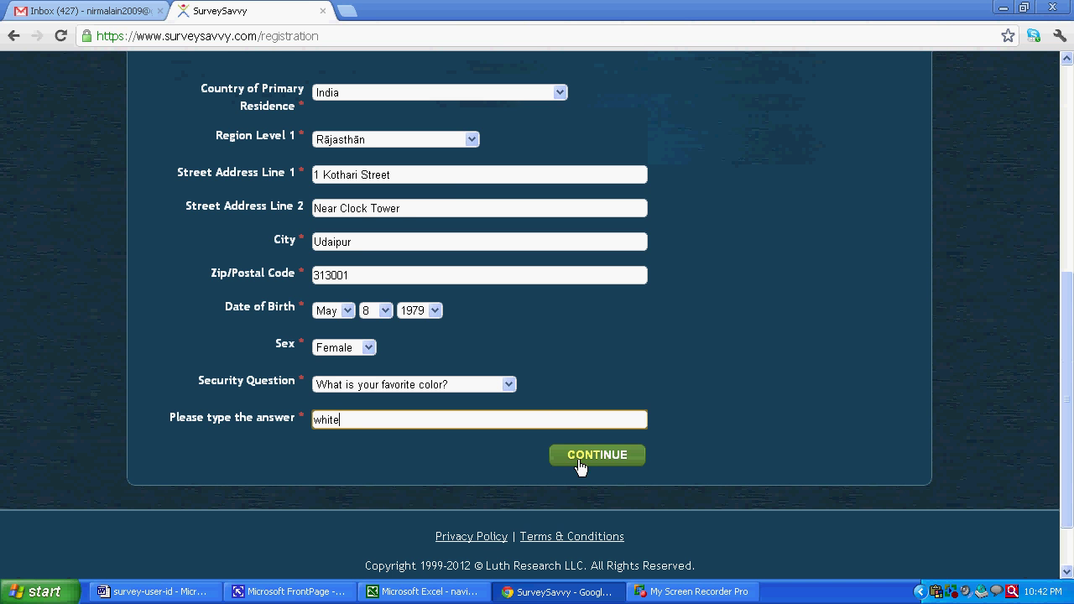
pyautogui.scroll(2, 732, 390)
pyautogui.scroll(2, 732, 385)
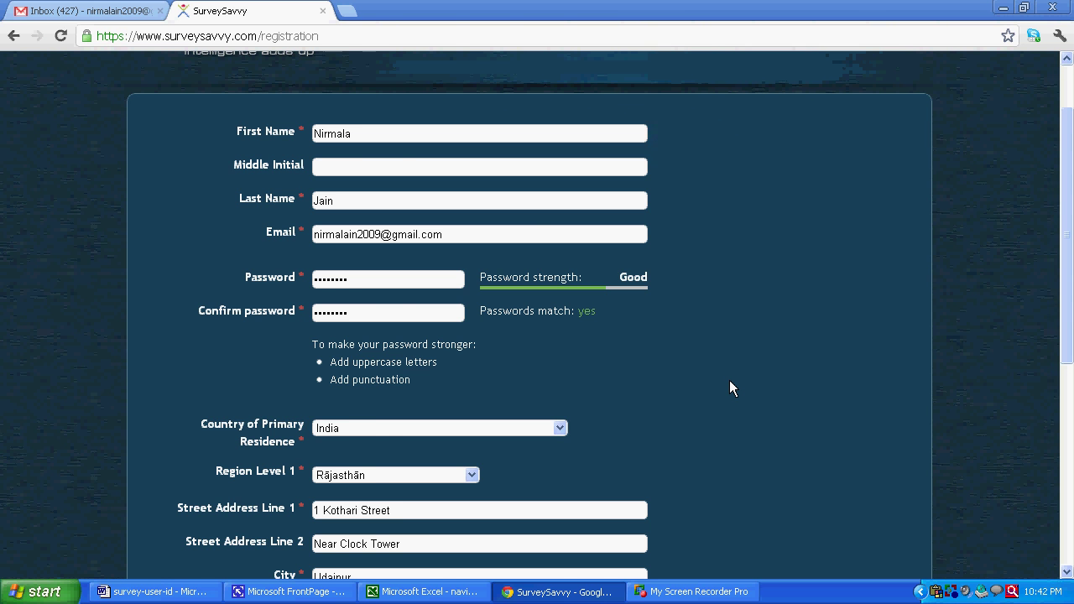
pyautogui.scroll(-3, 729, 380)
pyautogui.scroll(-1, 728, 390)
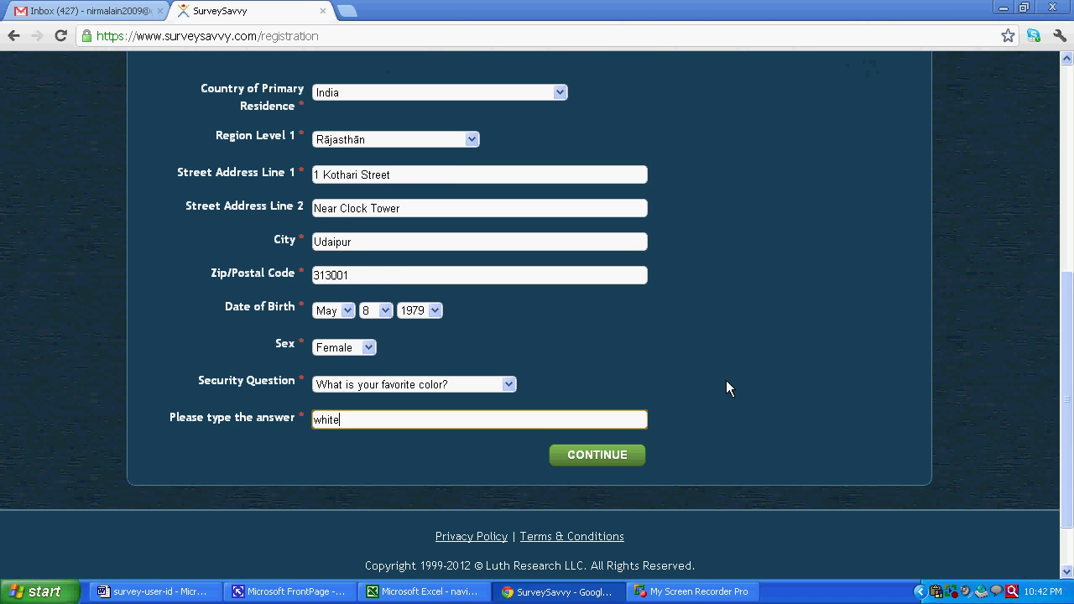
# - Submit the first registration page and decline saving the password
pyautogui.click(599, 460)
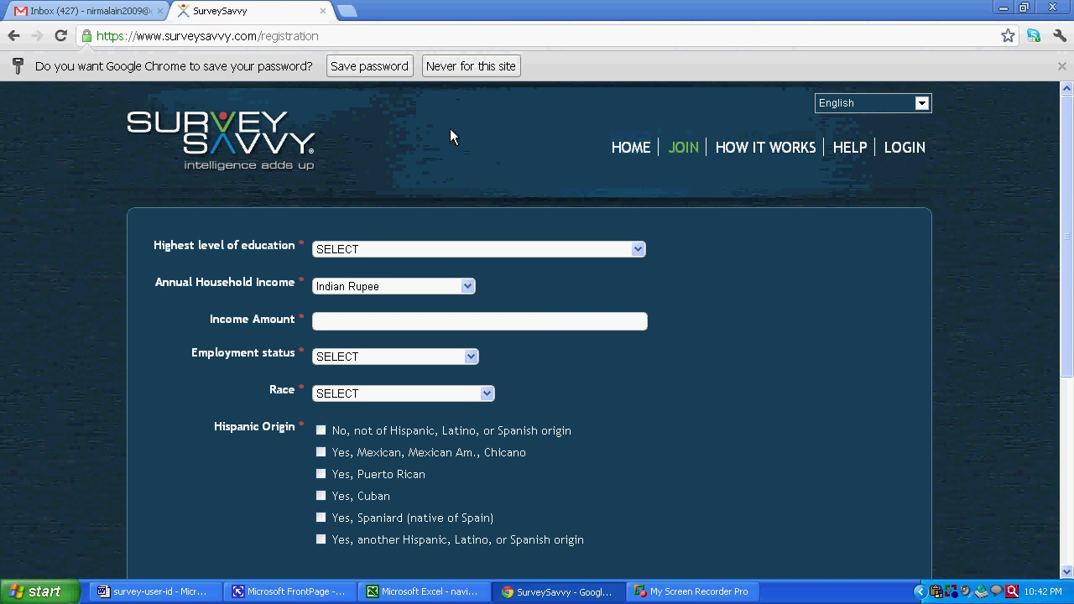
pyautogui.click(470, 67)
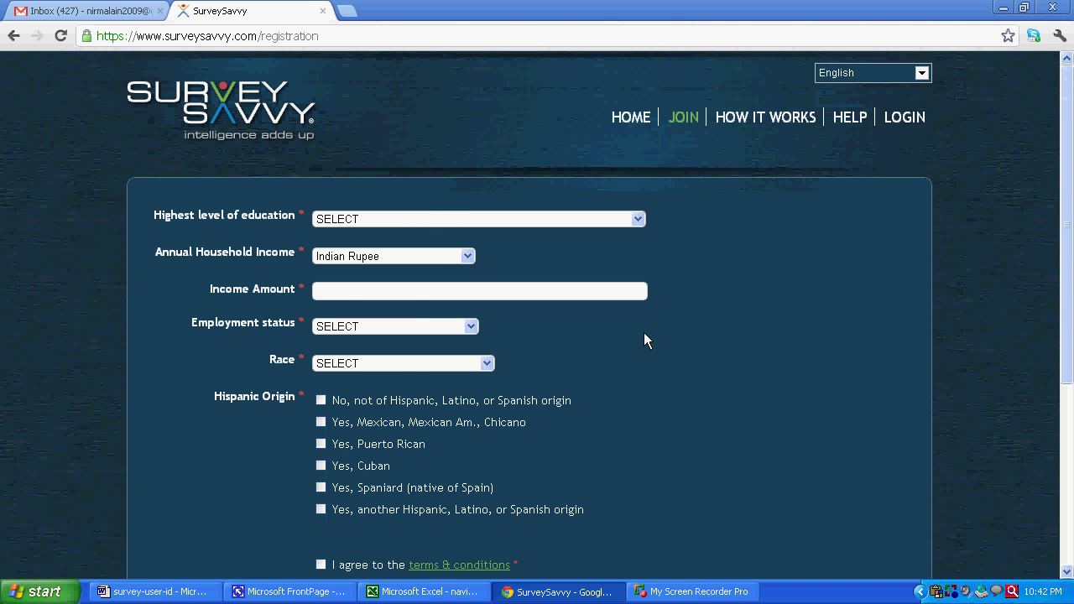
pyautogui.scroll(-1, 644, 333)
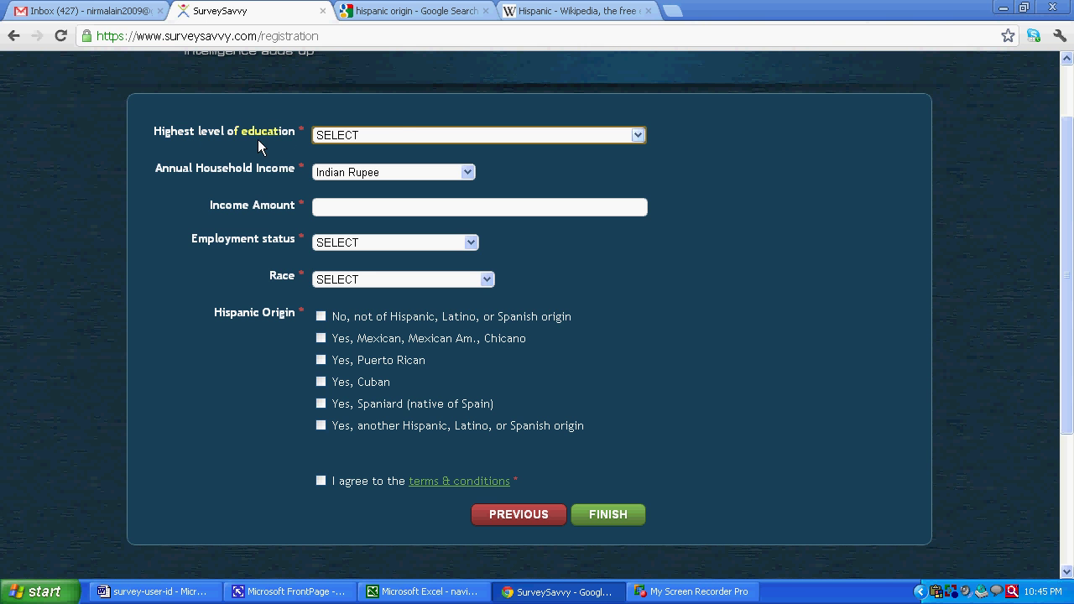
# - Set education to Some secondary/high school and income to 120000 Indian Rupees
pyautogui.click(378, 136)
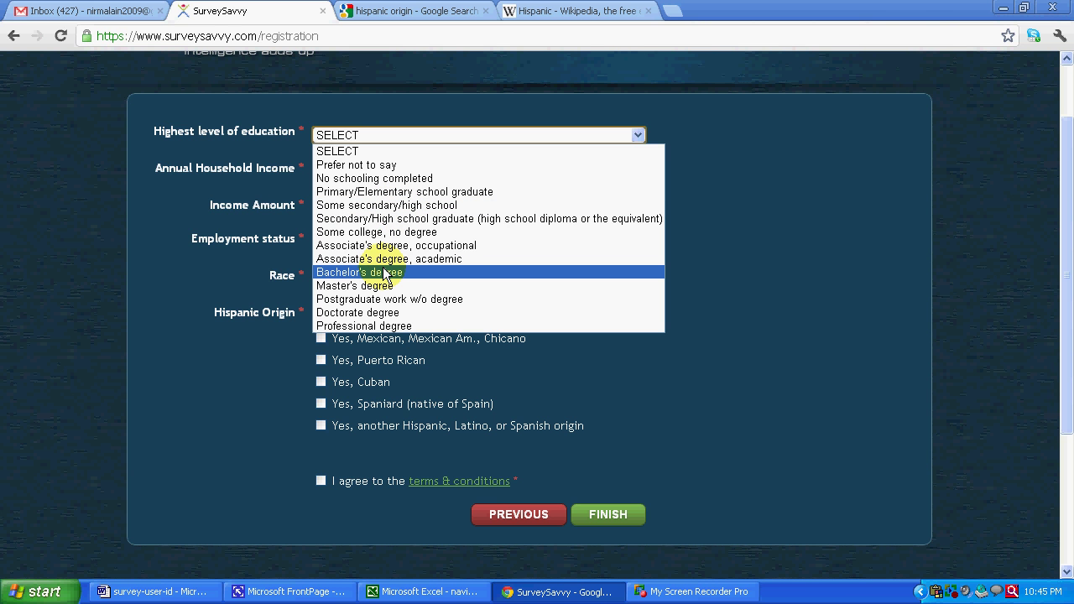
pyautogui.click(385, 206)
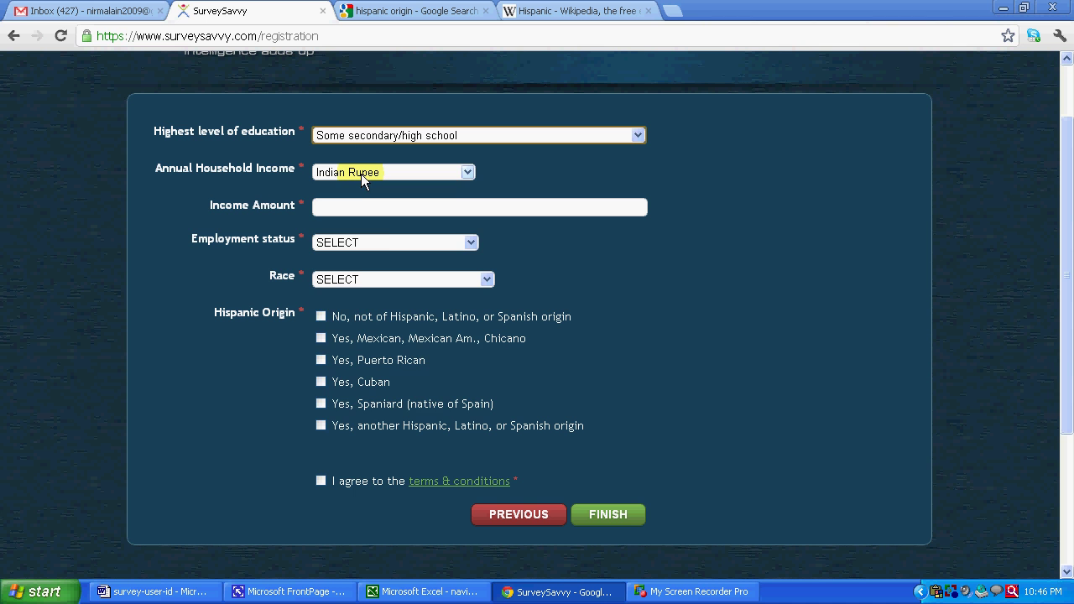
pyautogui.click(361, 173)
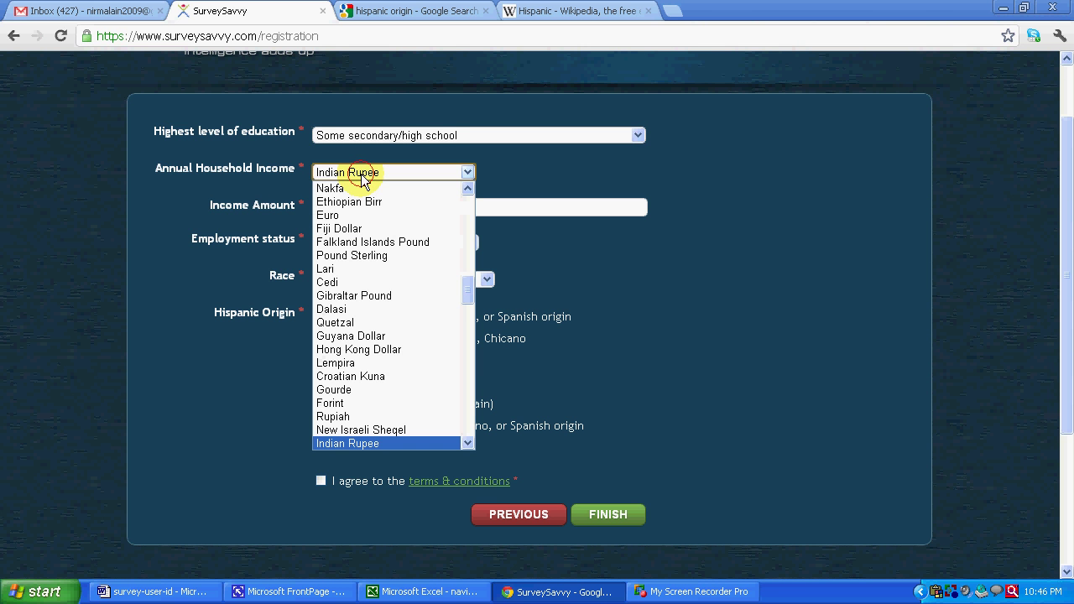
pyautogui.click(307, 174)
pyautogui.click(372, 210)
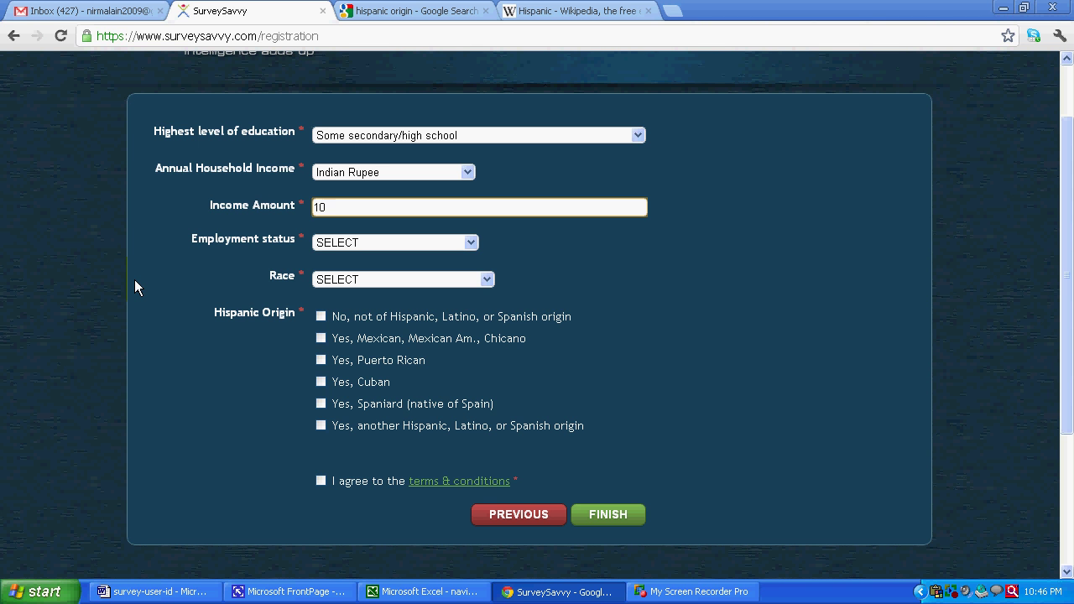
pyautogui.press('BackSpace')
pyautogui.write('20000')
# - Set employment status to Self Employed and industry to Interior Design
pyautogui.click(468, 246)
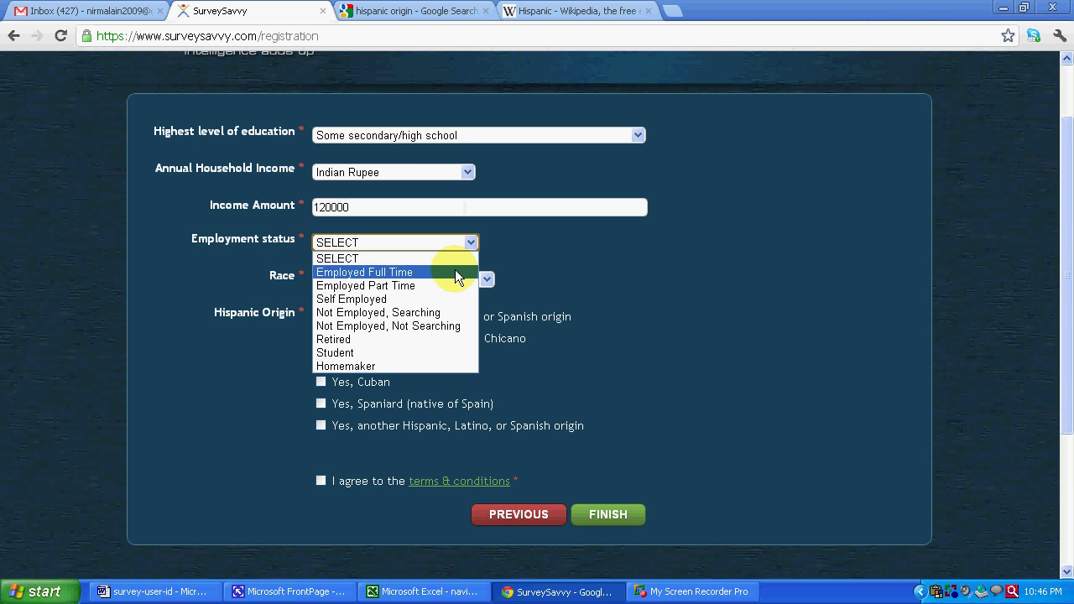
pyautogui.click(444, 299)
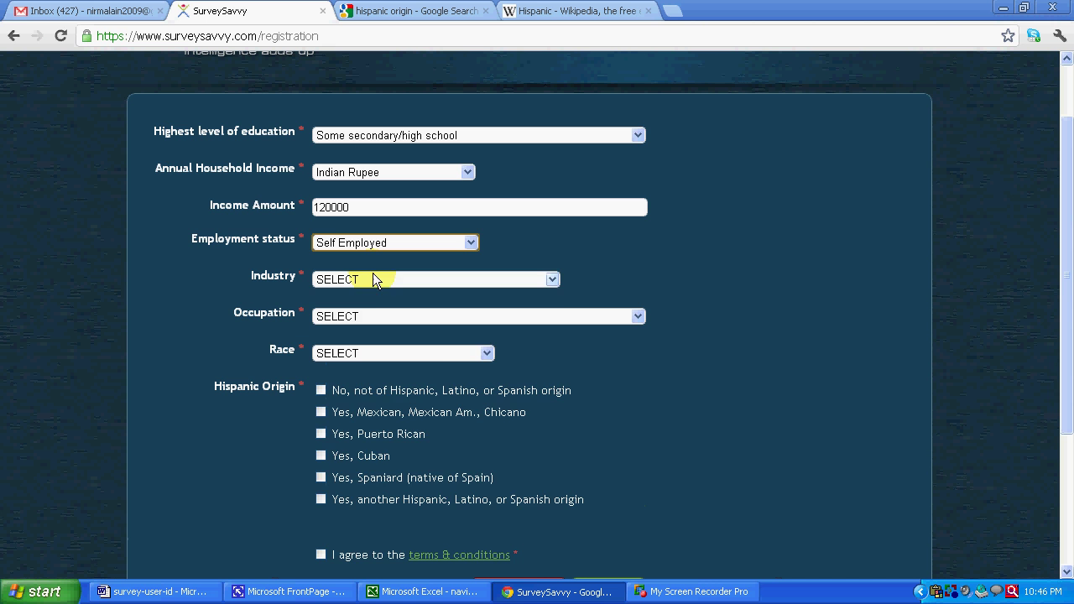
pyautogui.click(552, 280)
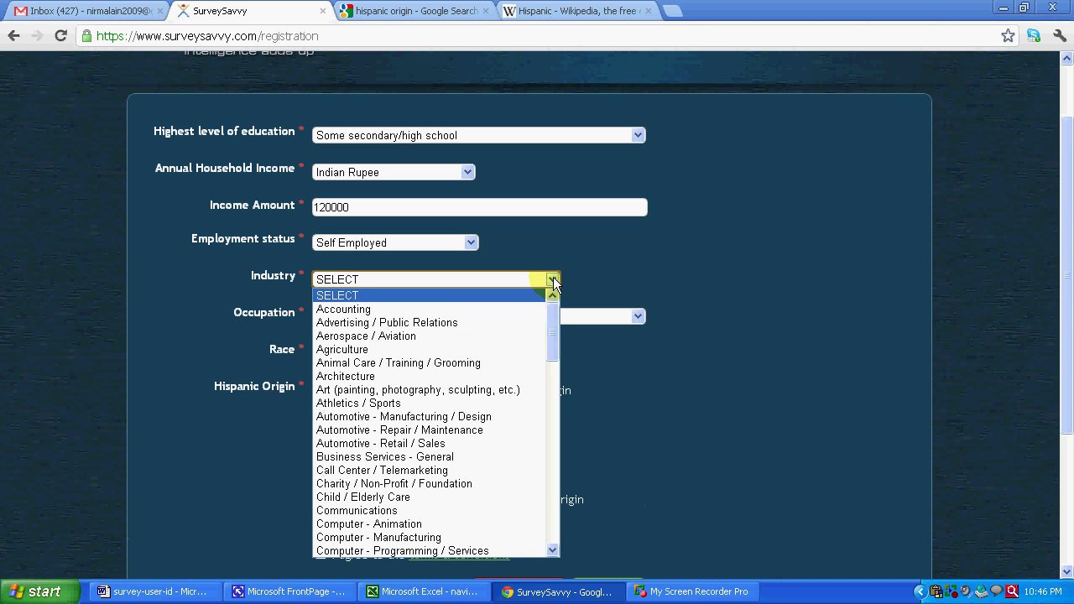
pyautogui.moveTo(554, 316); pyautogui.dragTo(492, 419)
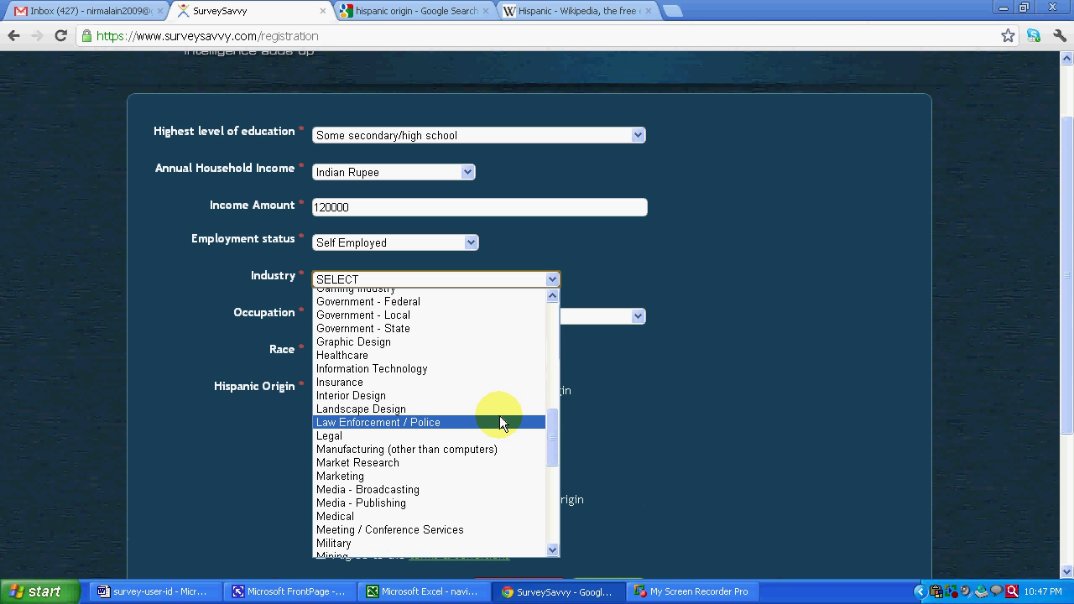
pyautogui.click(447, 395)
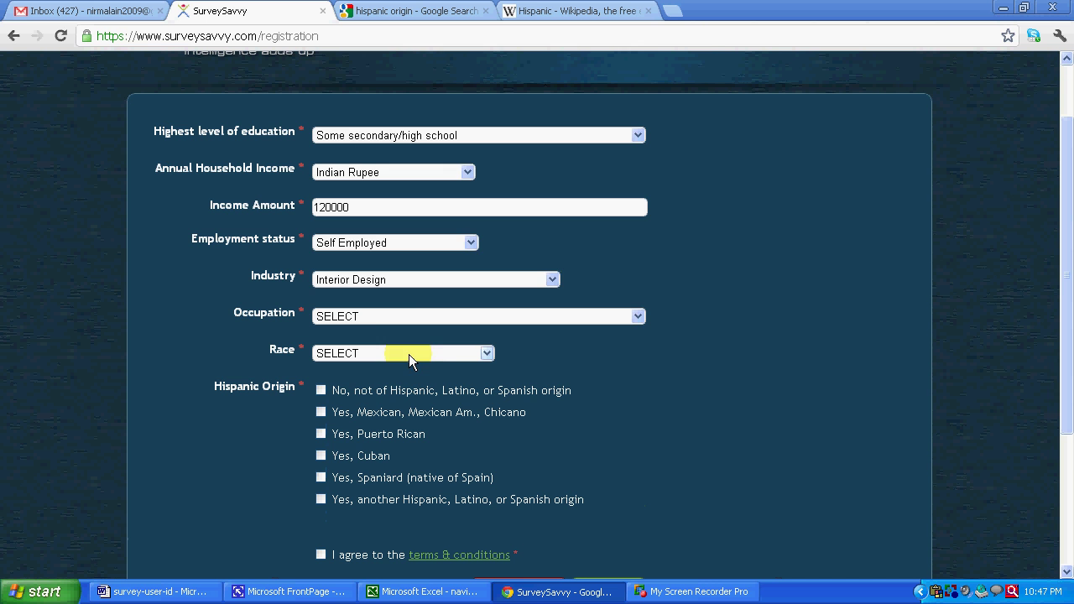
# - Set occupation to Designer and race to Asian Indian
pyautogui.click(369, 317)
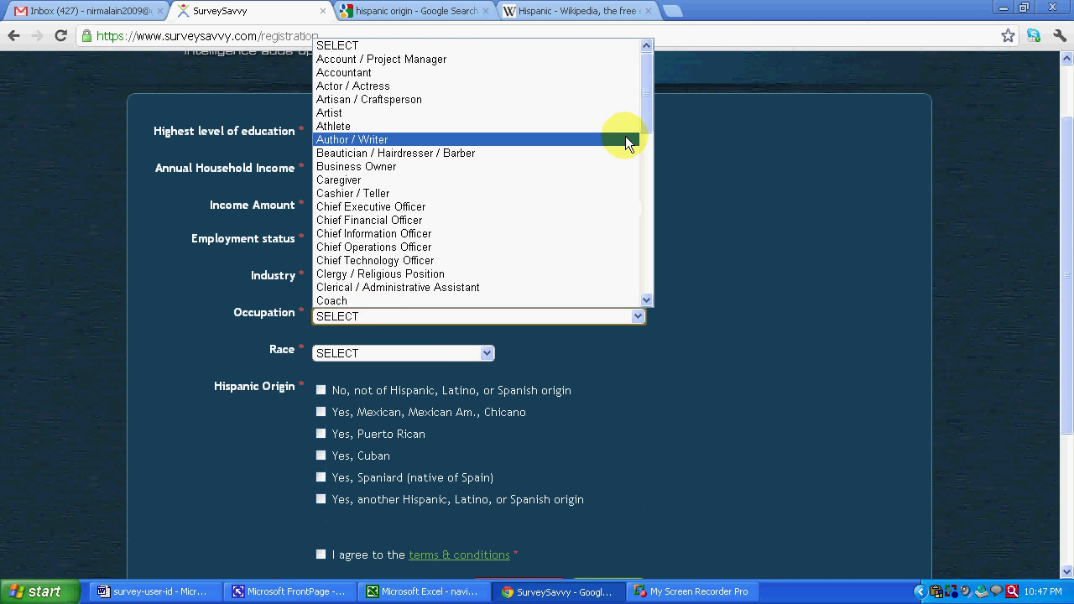
pyautogui.moveTo(646, 102); pyautogui.dragTo(641, 137)
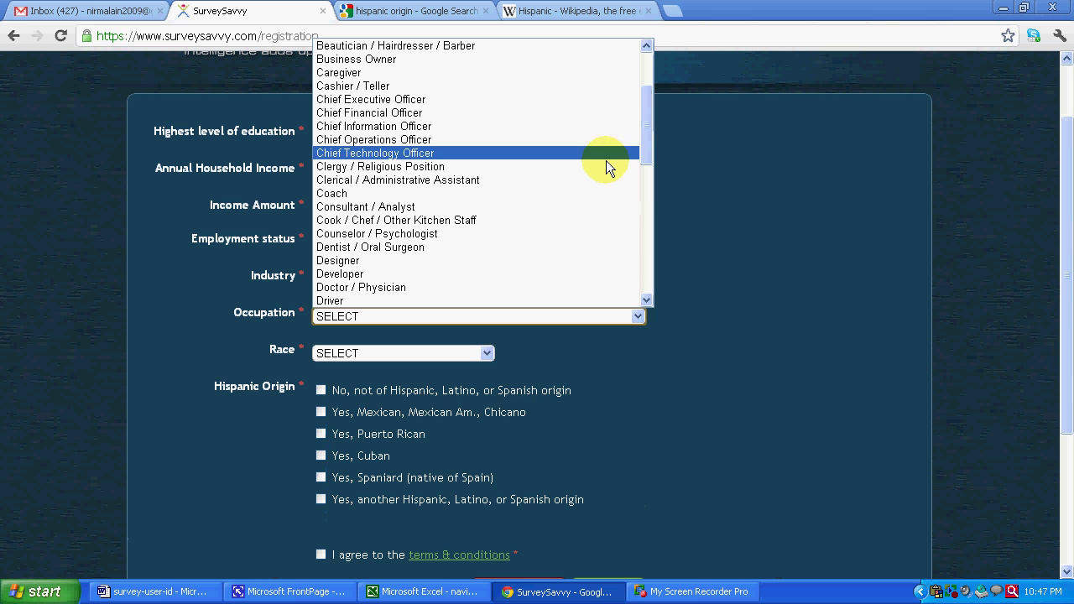
pyautogui.click(474, 261)
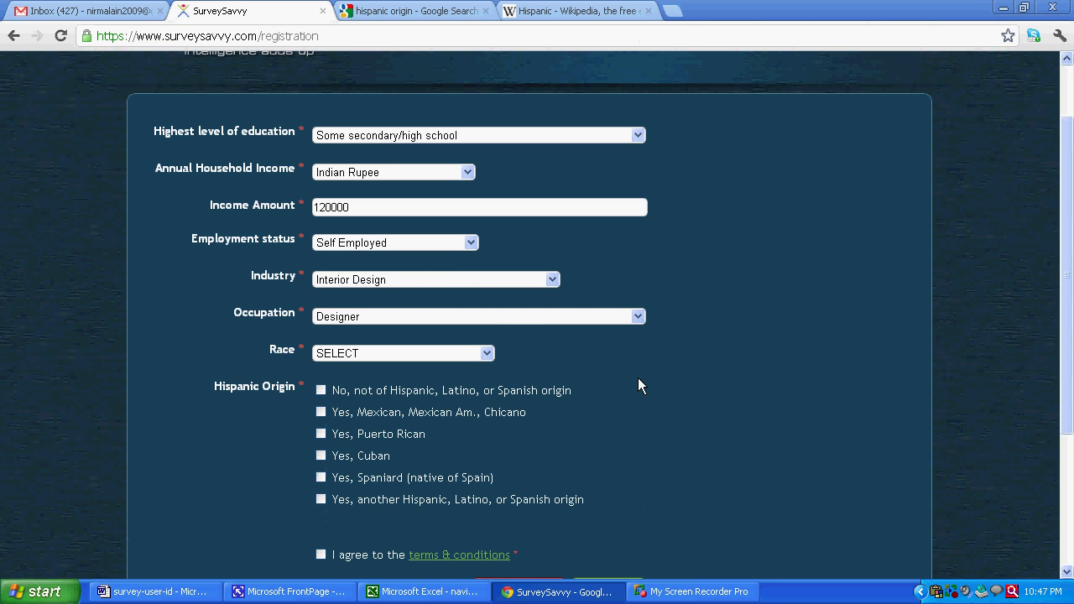
pyautogui.click(488, 354)
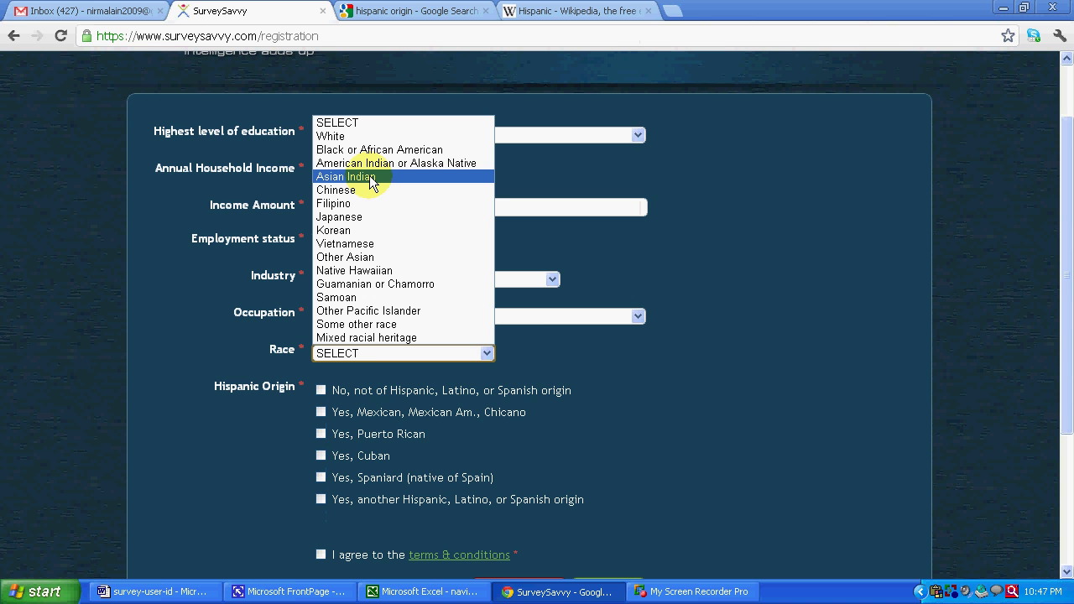
pyautogui.click(372, 178)
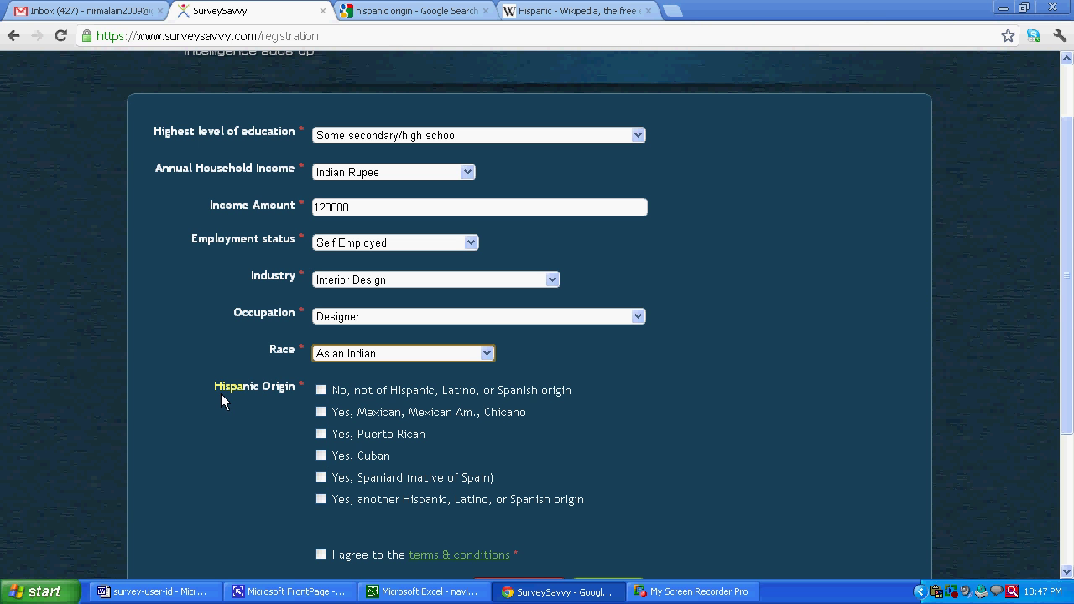
pyautogui.click(579, 11)
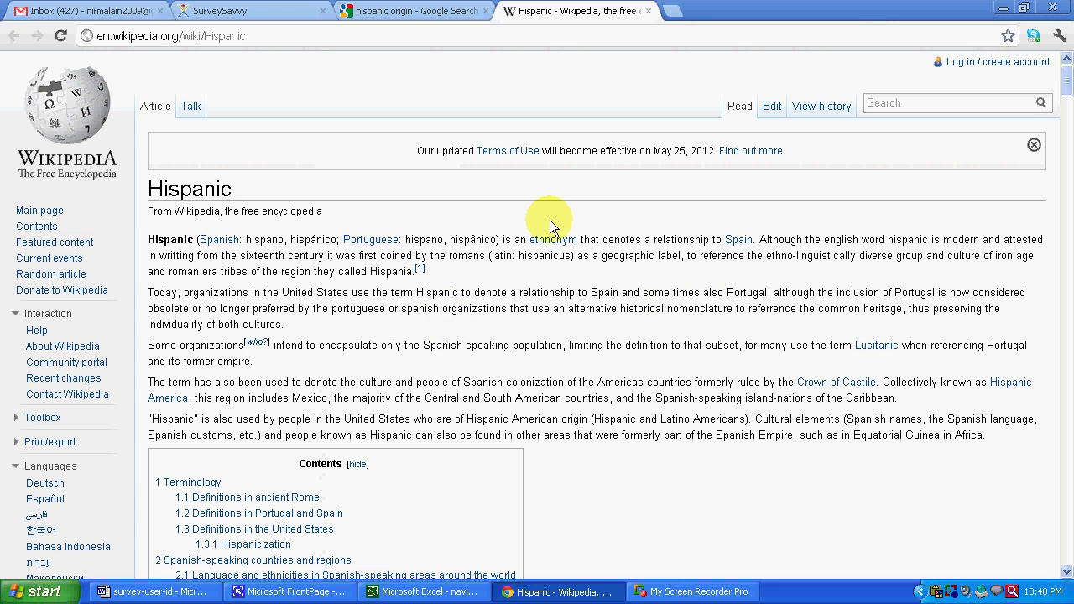
pyautogui.click(376, 14)
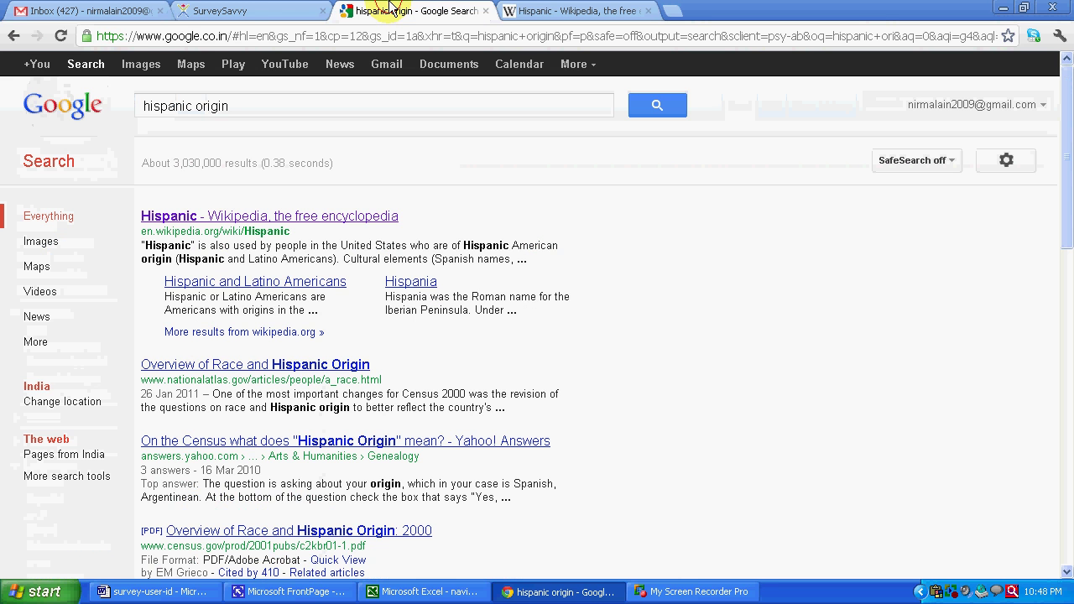
pyautogui.click(247, 10)
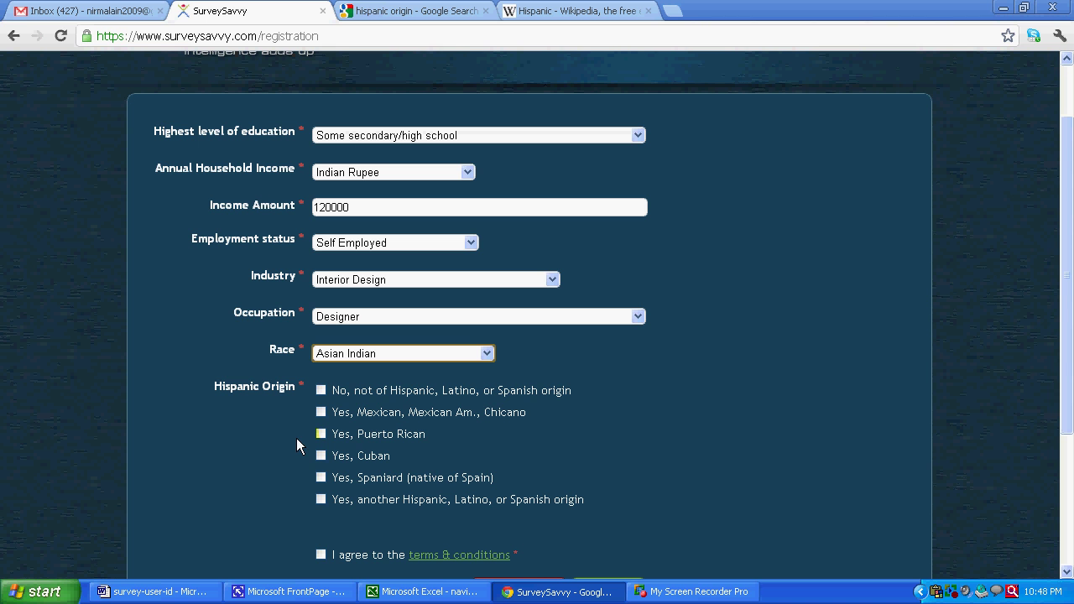
# - Answer not Hispanic, accept the terms & conditions, and finish the registration
pyautogui.click(321, 390)
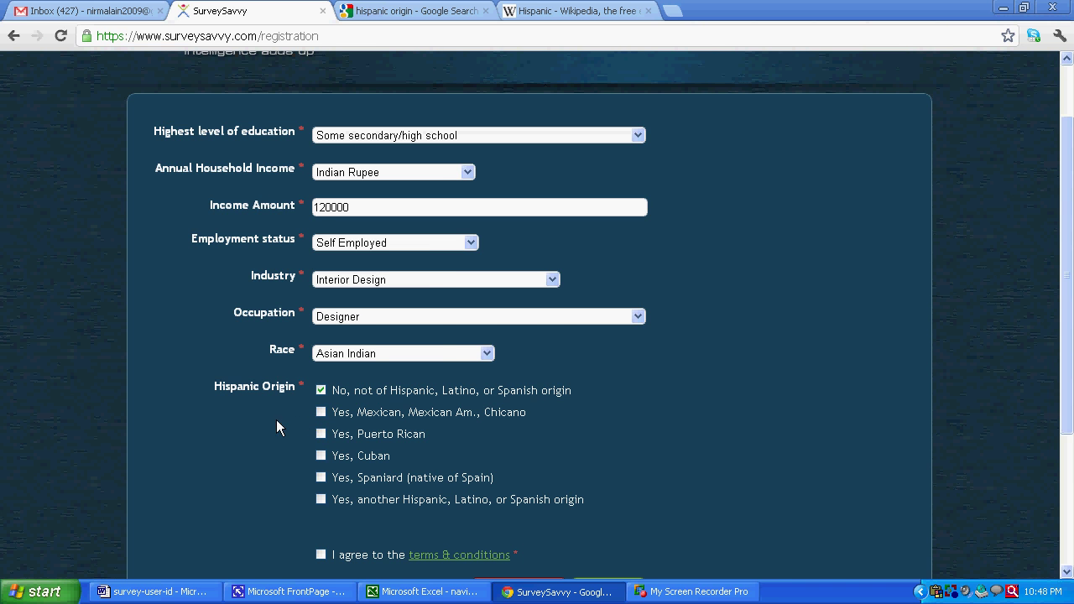
pyautogui.scroll(-2, 264, 425)
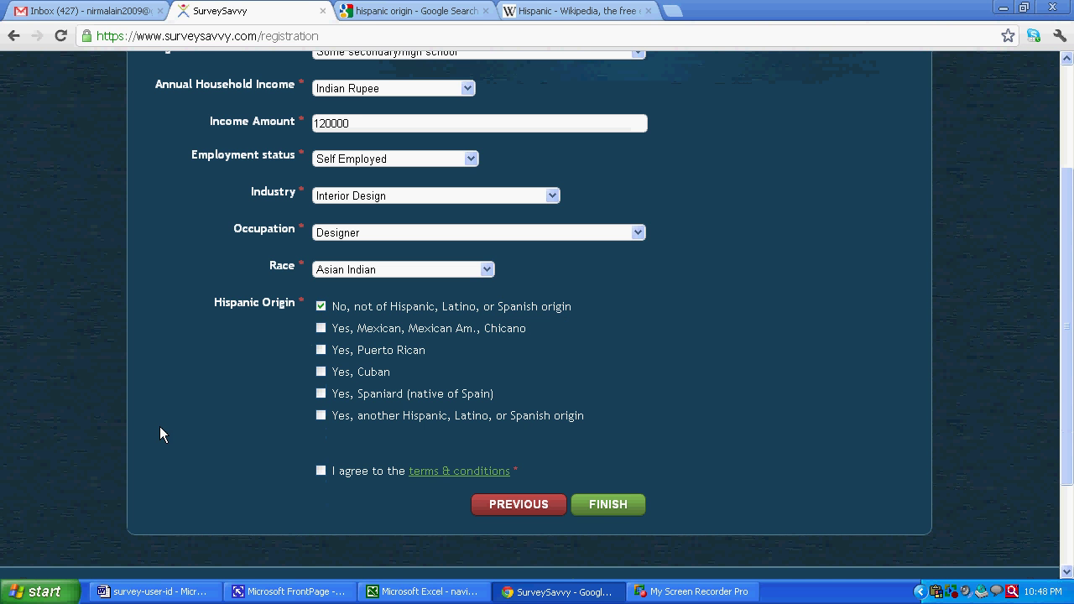
pyautogui.click(320, 472)
pyautogui.click(607, 509)
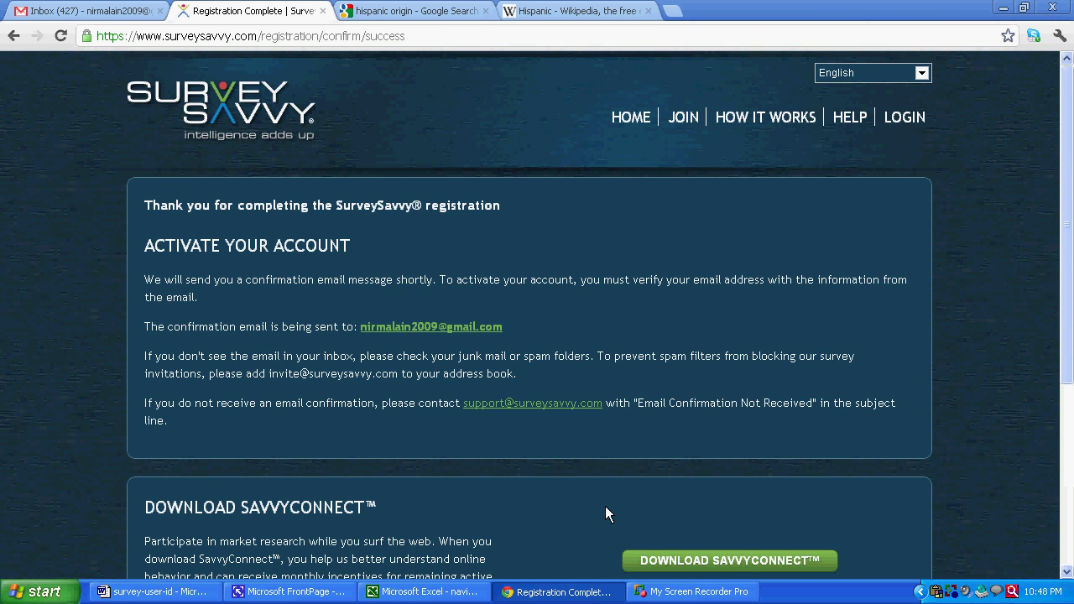
pyautogui.scroll(-1, 605, 513)
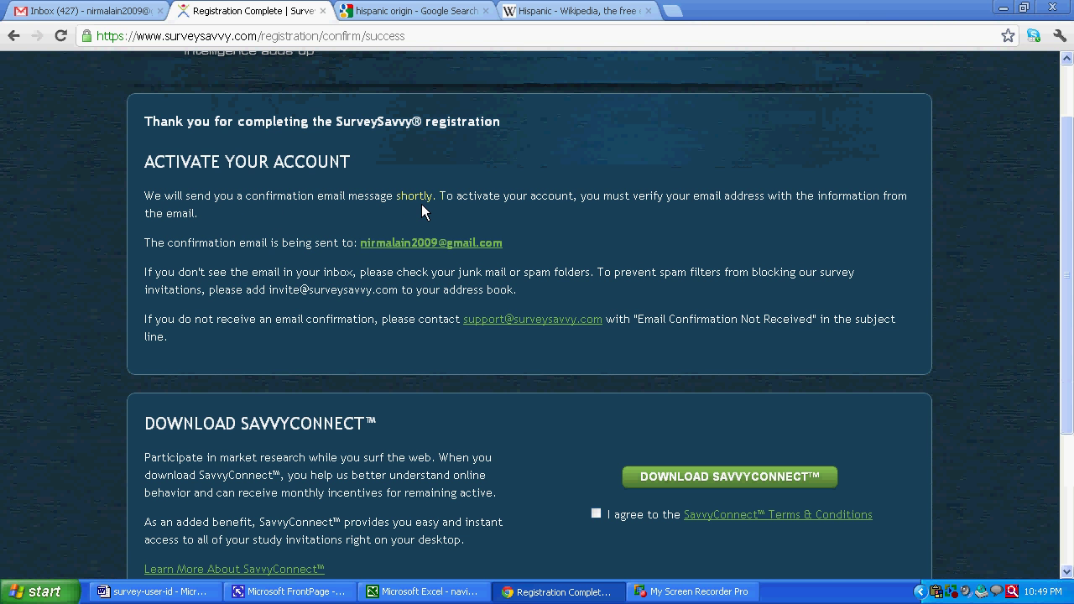
# - Open the Activate SurveySavvy Membership email in Gmail and follow its activation link
pyautogui.click(99, 11)
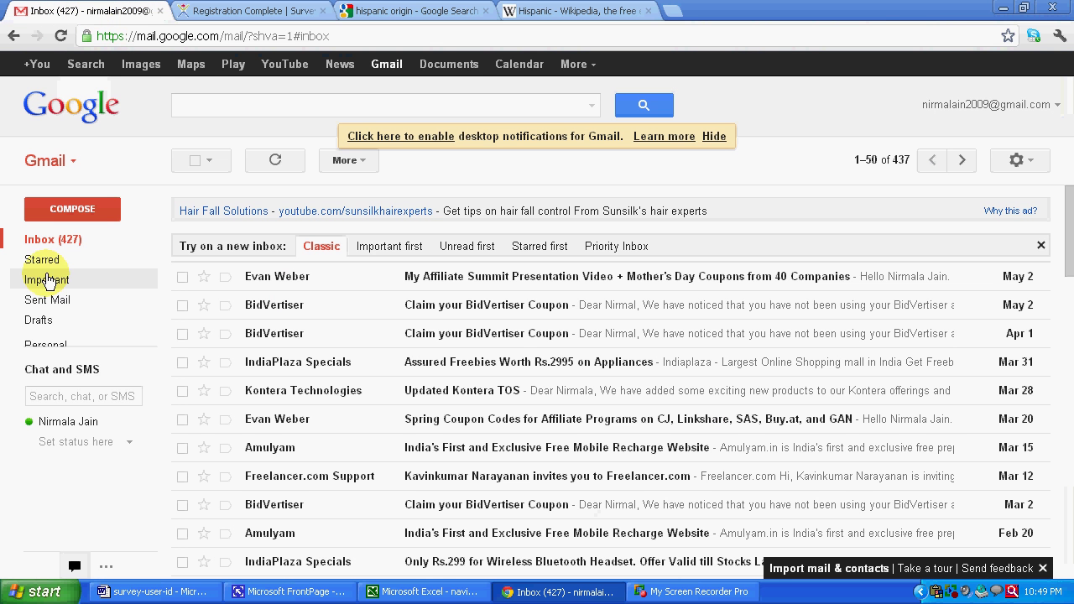
pyautogui.click(42, 240)
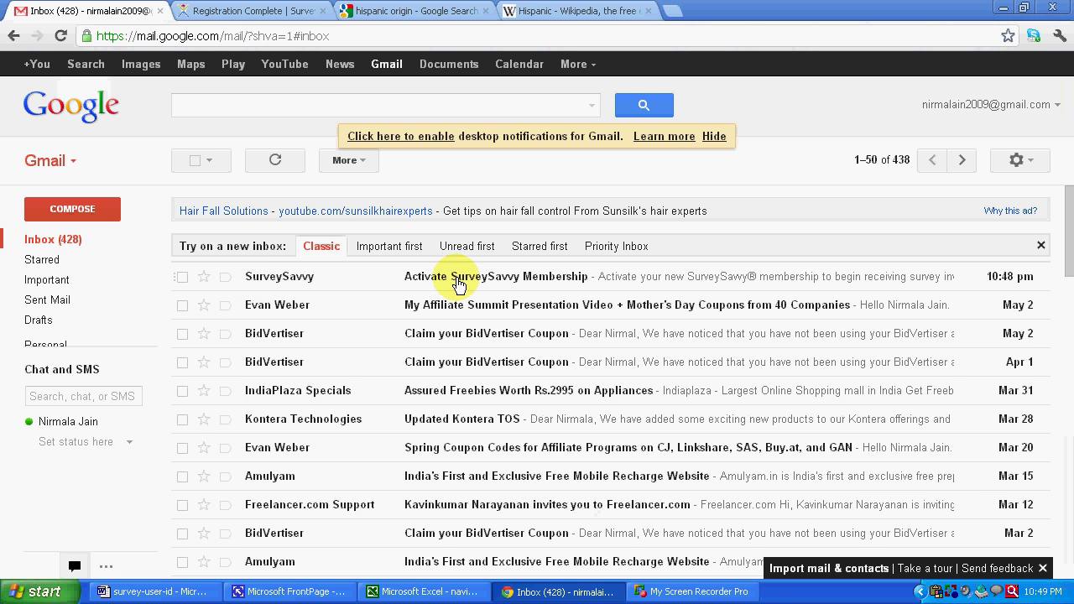
pyautogui.click(459, 285)
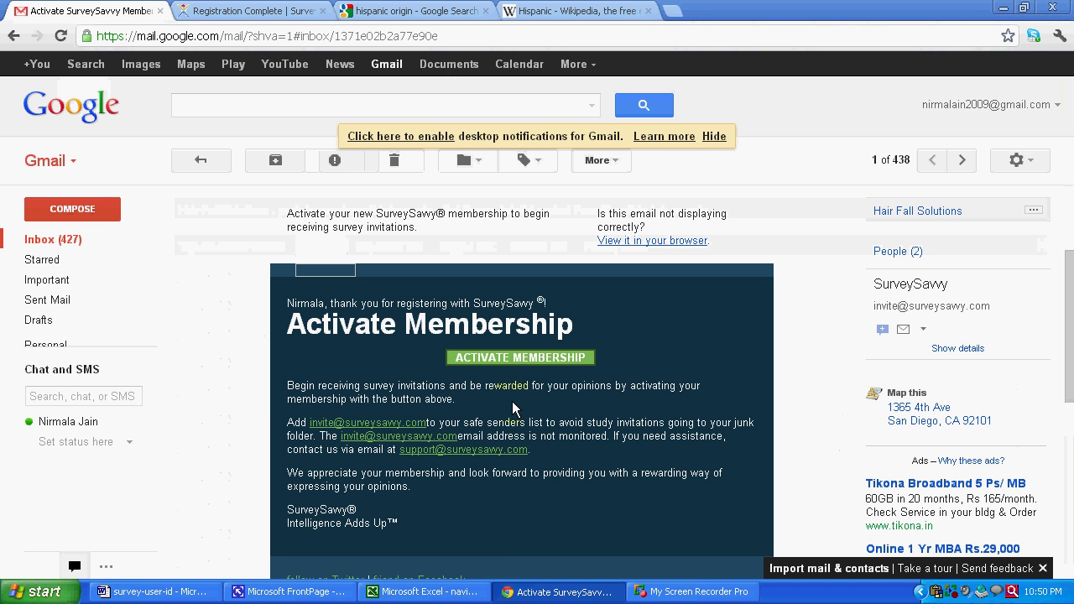
pyautogui.click(509, 364)
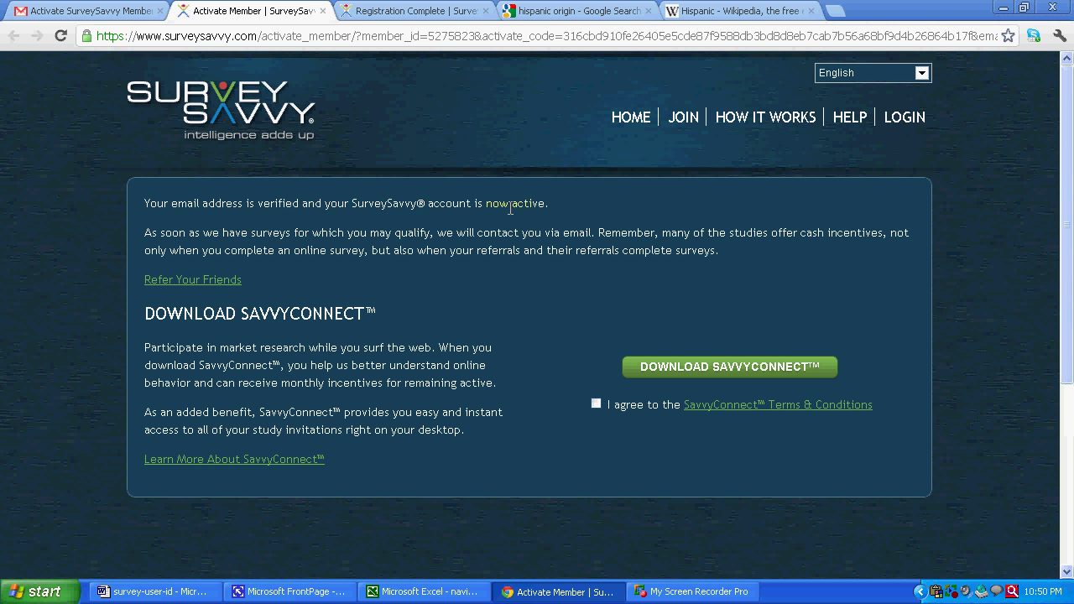
# - Go to the SurveySavvy home page showing the USER LOGIN form
pyautogui.click(544, 209)
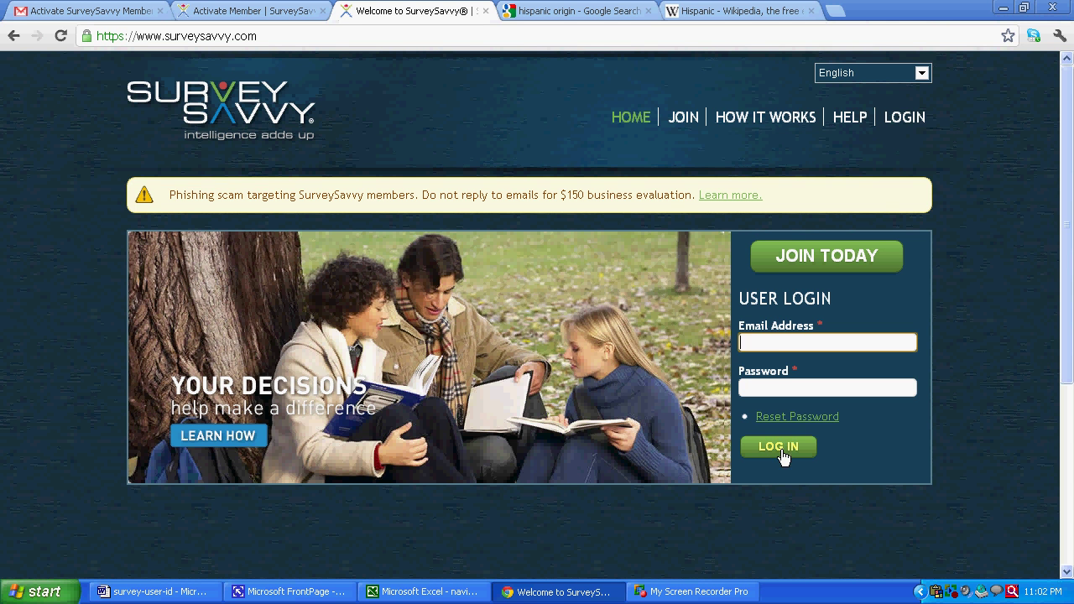
# - Log in with the suggested registered email address and the account password
pyautogui.click(777, 349)
pyautogui.write('n')
pyautogui.press('Down')
pyautogui.press('Return')
pyautogui.press('Tab')
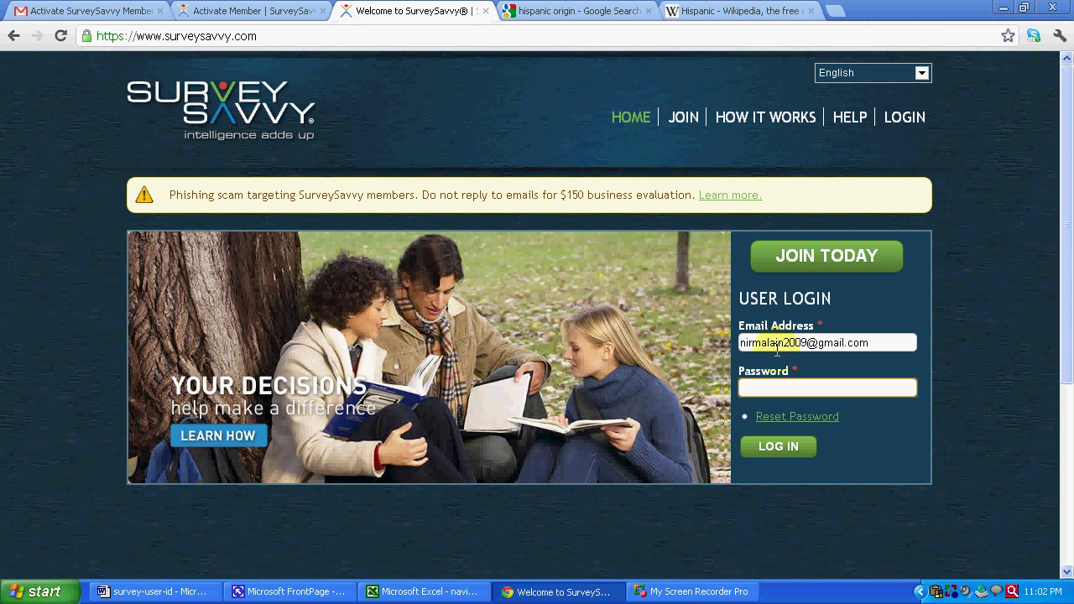
pyautogui.write('********')
pyautogui.click(773, 448)
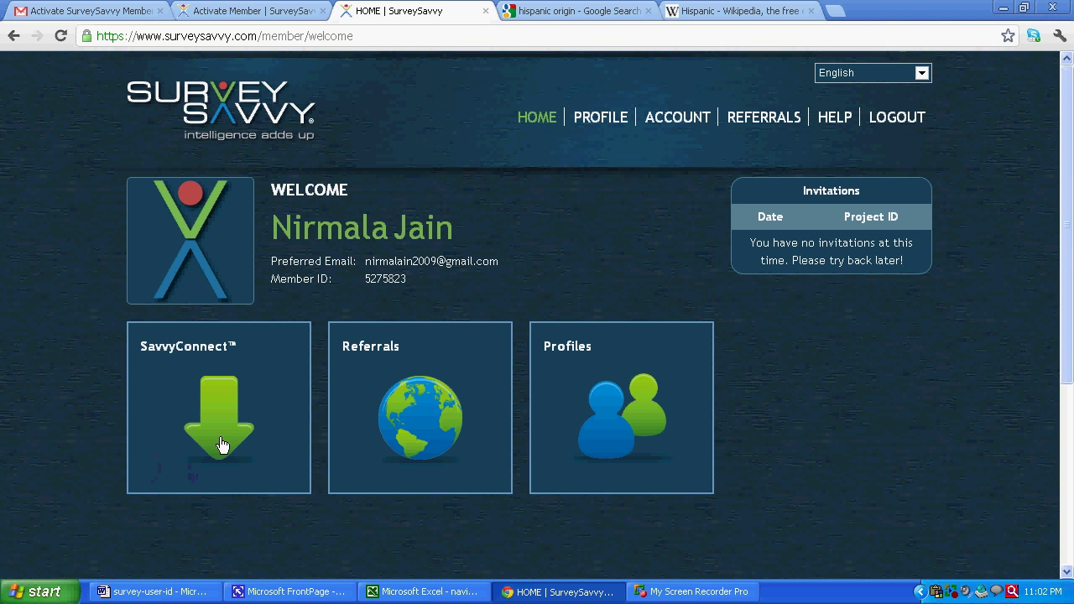
# - Look over the referrals and account details pages, then return to the member home page
pyautogui.click(421, 425)
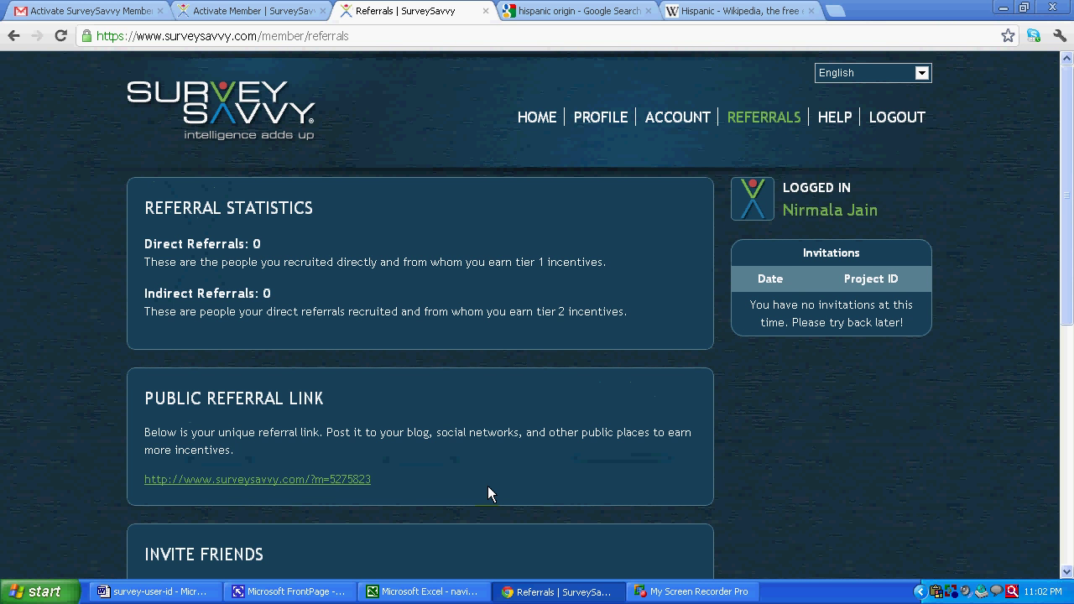
pyautogui.scroll(-2, 488, 481)
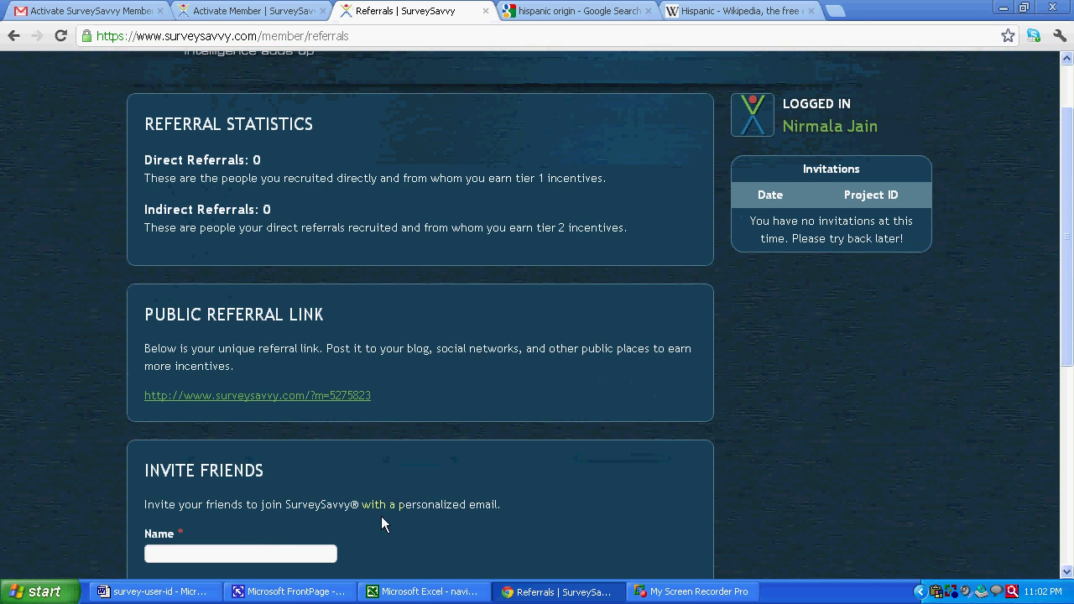
pyautogui.scroll(2, 395, 507)
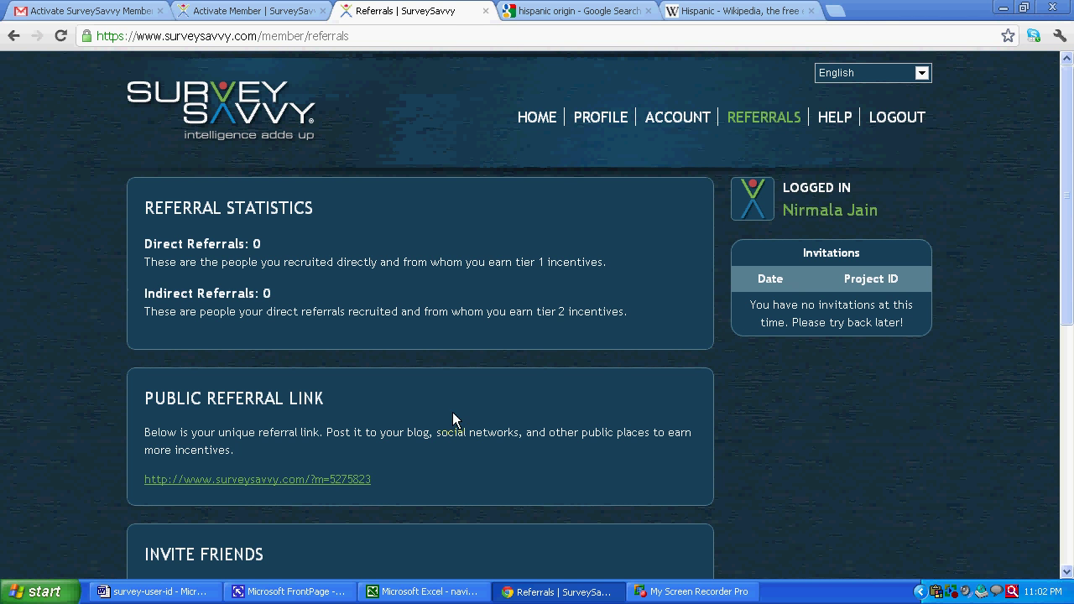
pyautogui.click(678, 122)
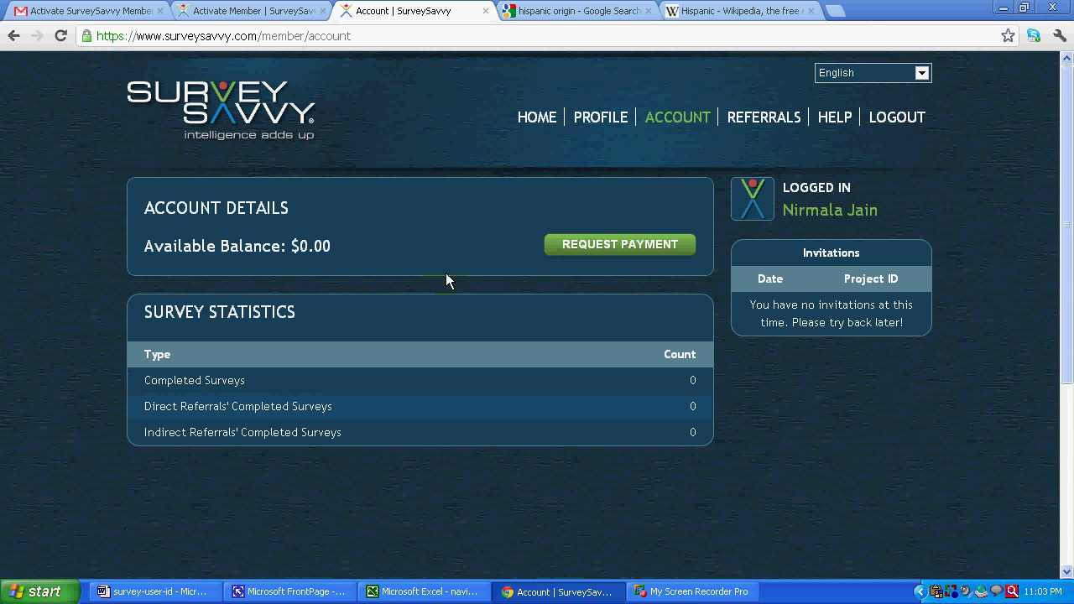
pyautogui.click(529, 122)
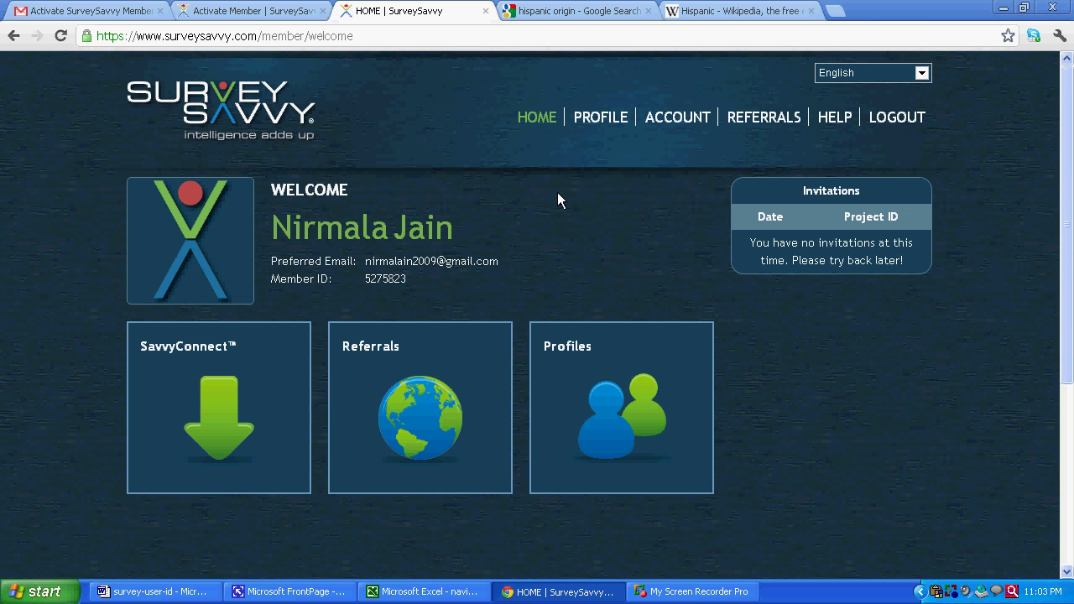
# - Review the profile's Contact Info and Personal Info tabs, then open the Portraits tab
pyautogui.click(577, 126)
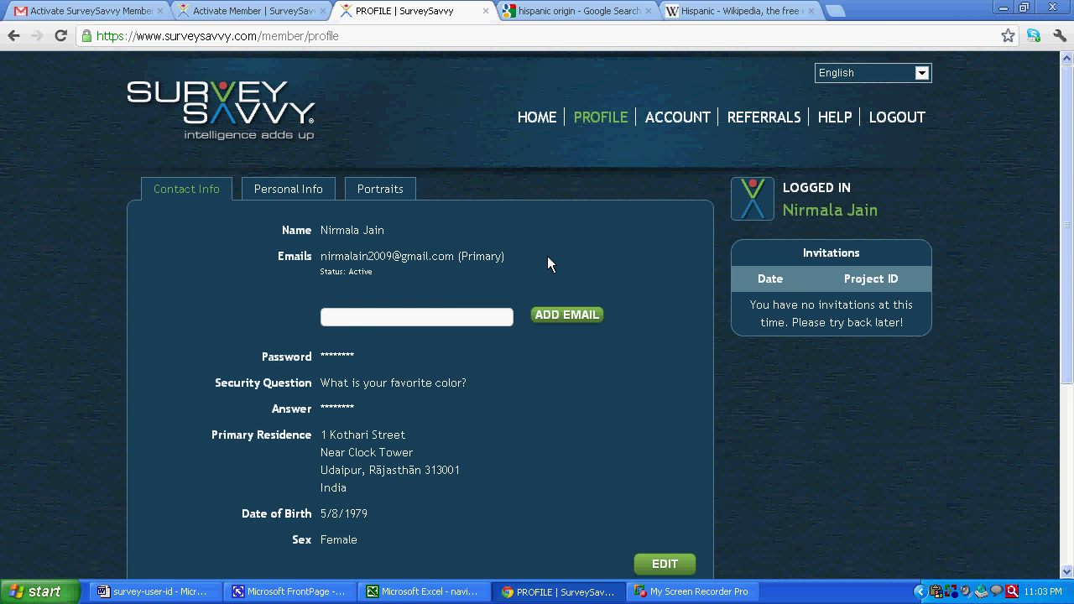
pyautogui.scroll(-1, 547, 255)
pyautogui.scroll(1, 548, 254)
pyautogui.click(283, 191)
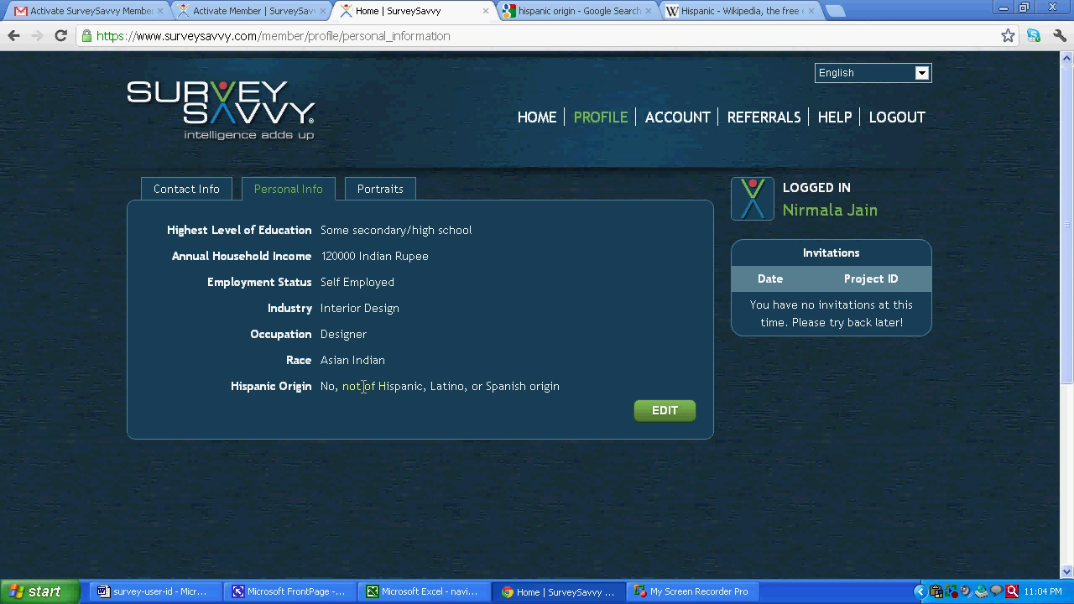
pyautogui.click(366, 195)
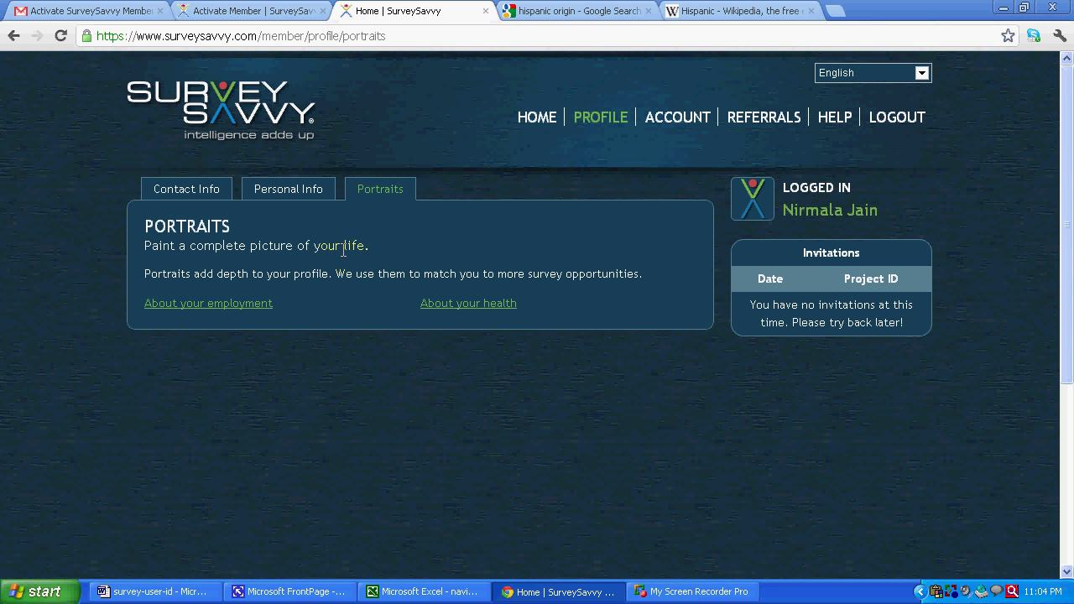
# - Start the About your employment survey answering 'Self-employed, working outside your home'
pyautogui.click(217, 304)
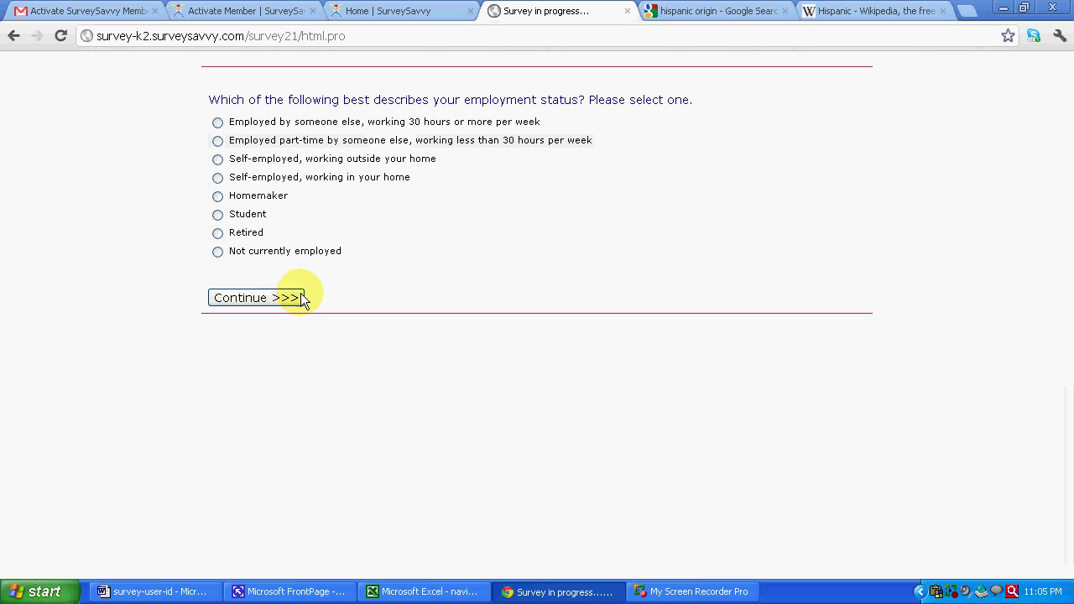
pyautogui.click(220, 159)
pyautogui.click(236, 251)
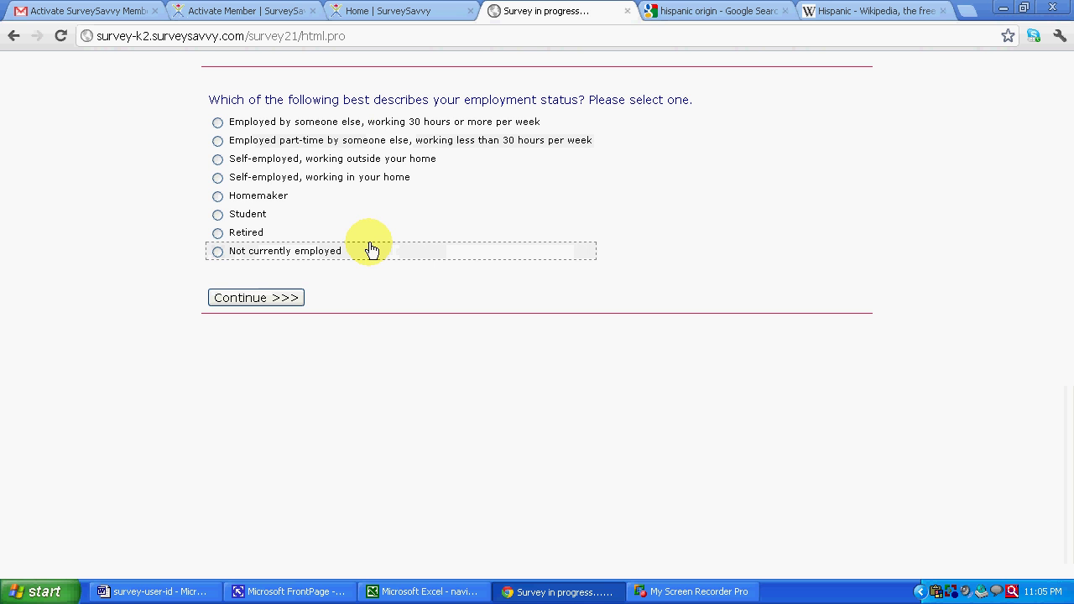
pyautogui.click(339, 277)
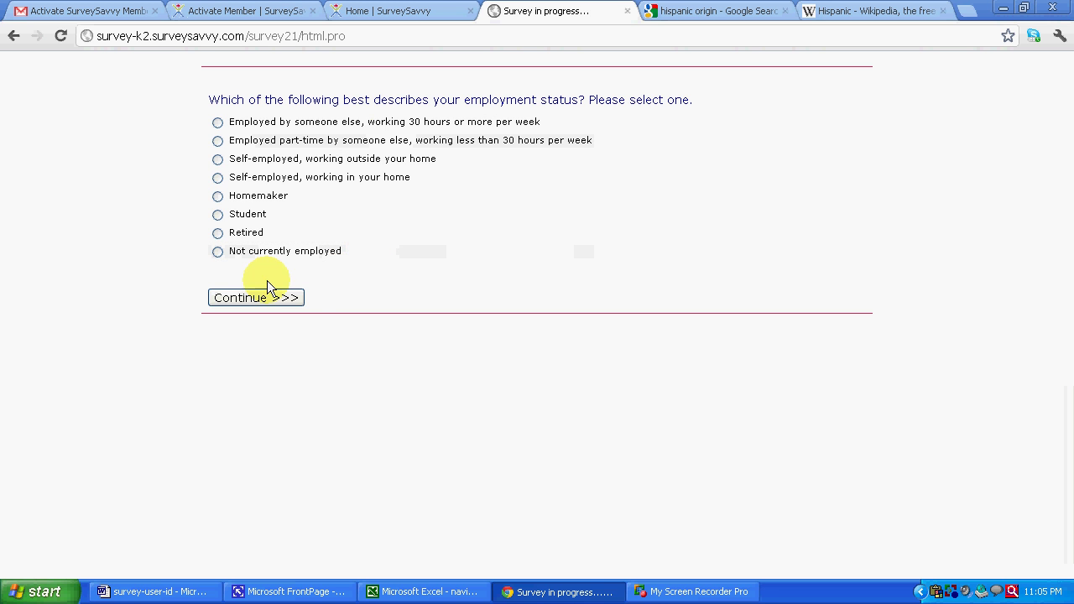
pyautogui.click(238, 178)
pyautogui.click(234, 198)
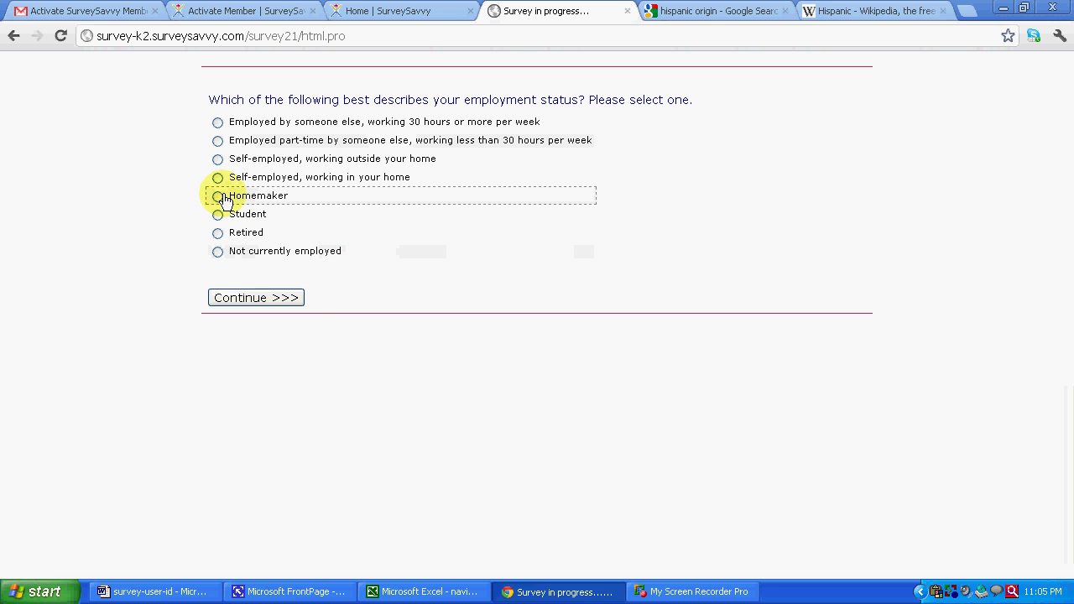
pyautogui.click(216, 180)
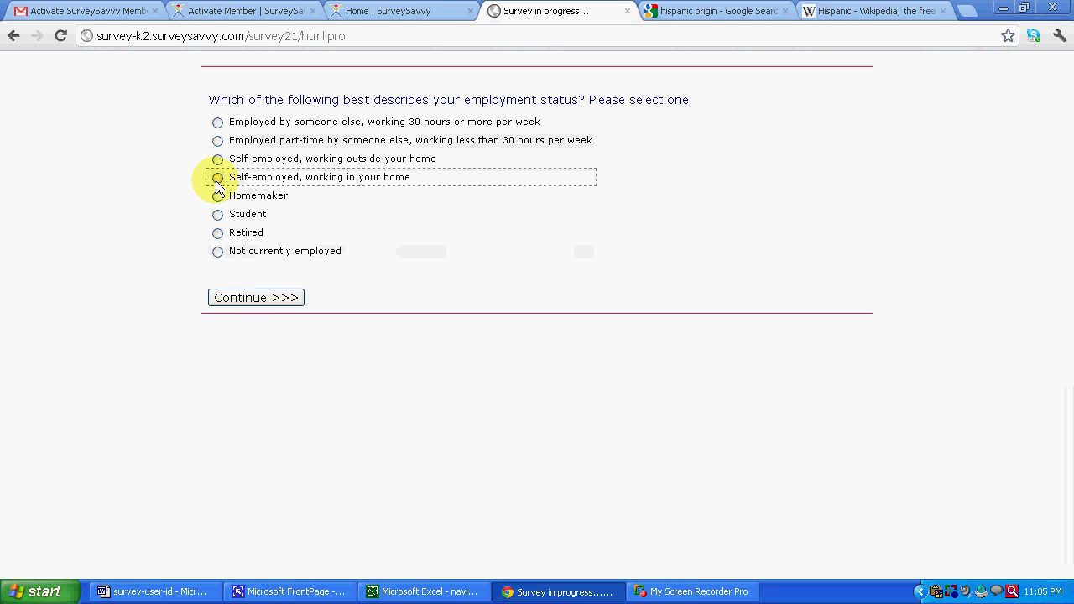
pyautogui.click(217, 163)
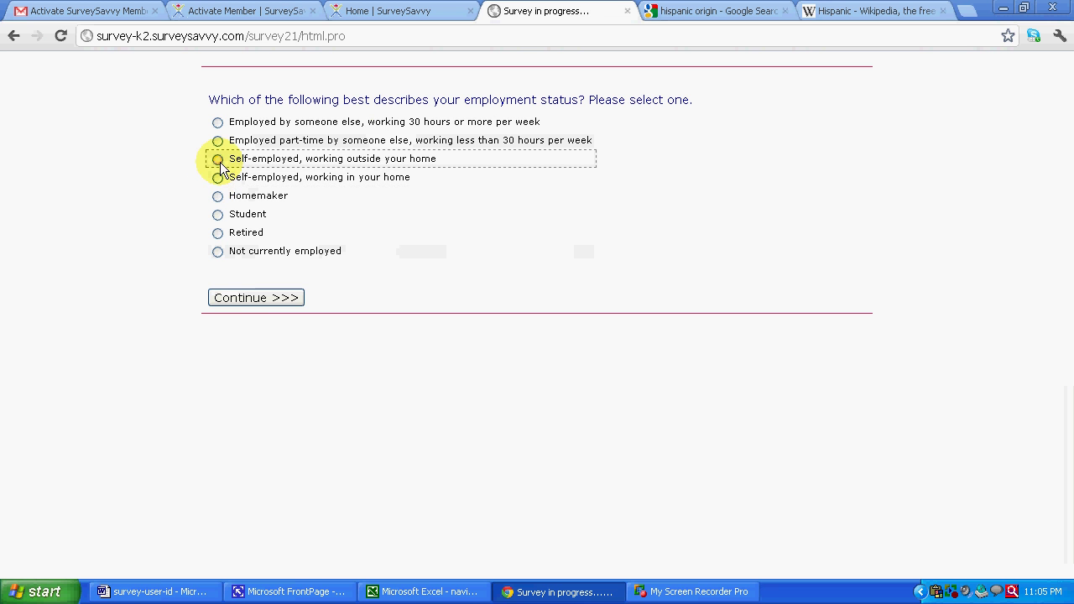
pyautogui.click(232, 298)
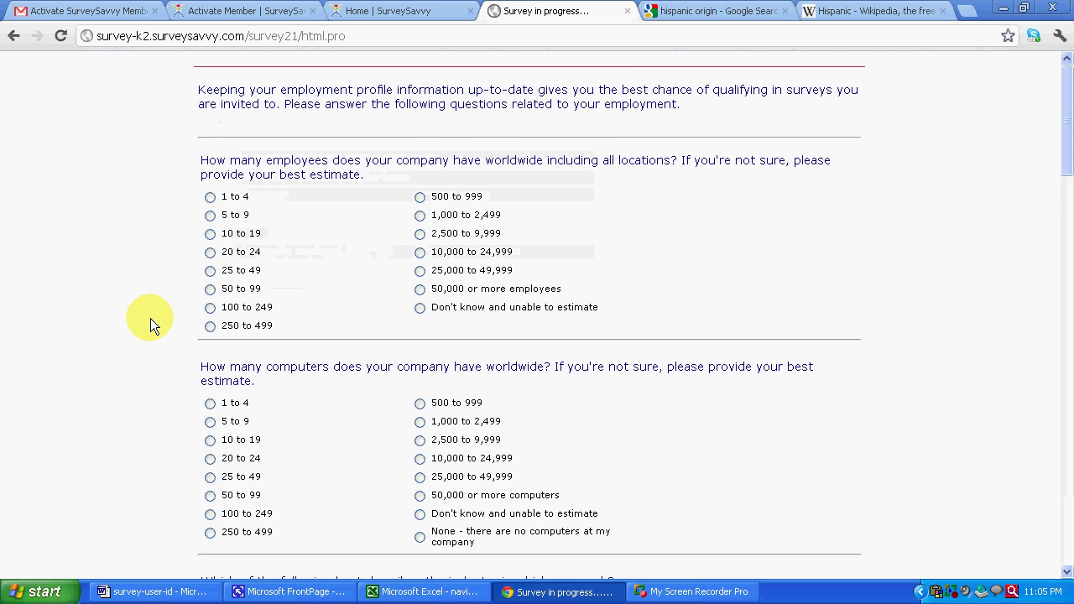
# - Scan the survey's next page, then return to the profile's Portraits page
pyautogui.scroll(-4, 151, 319)
pyautogui.scroll(-15, 151, 319)
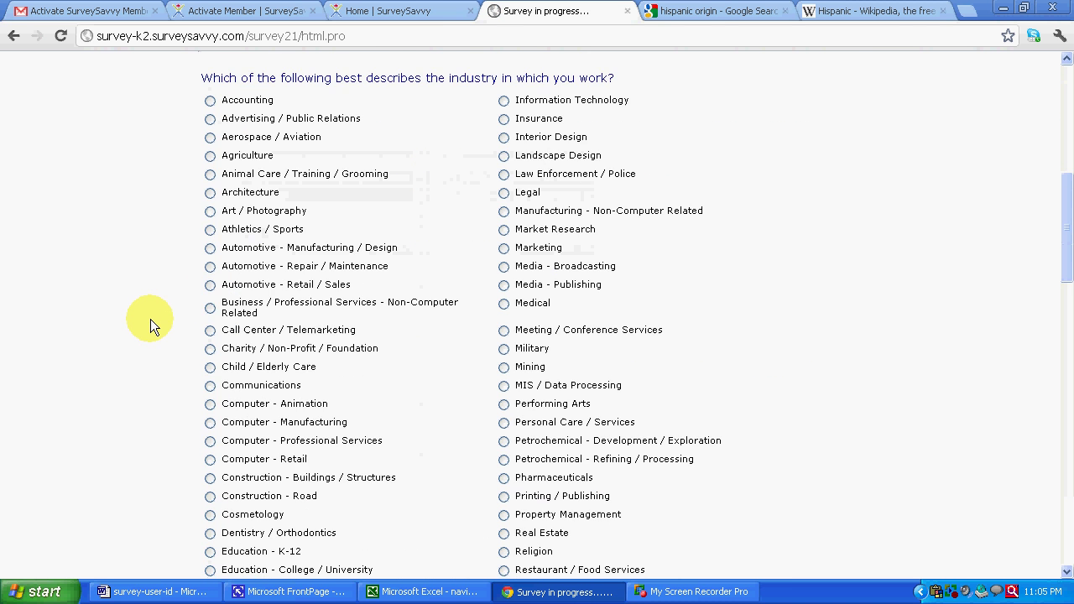
pyautogui.scroll(18, 149, 320)
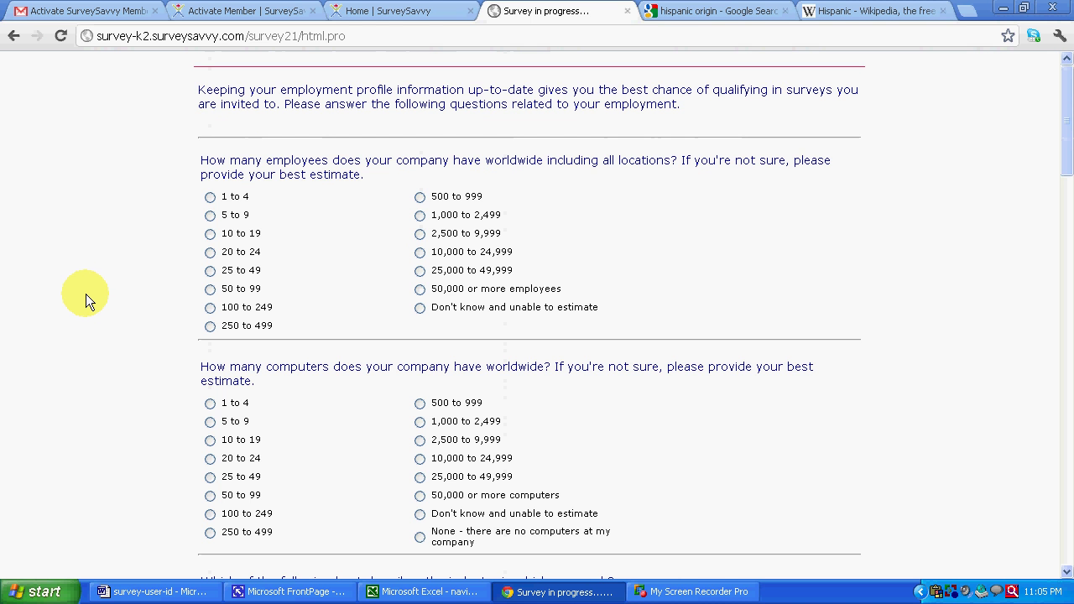
pyautogui.click(334, 11)
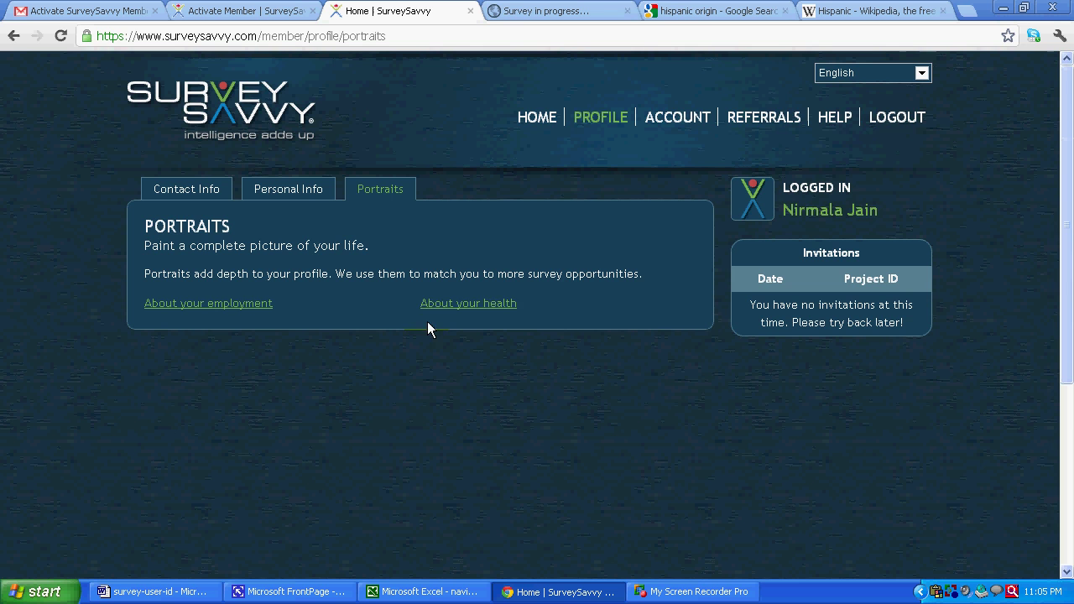
# - Start the About your health survey and answer gender Female and age 33
pyautogui.click(451, 306)
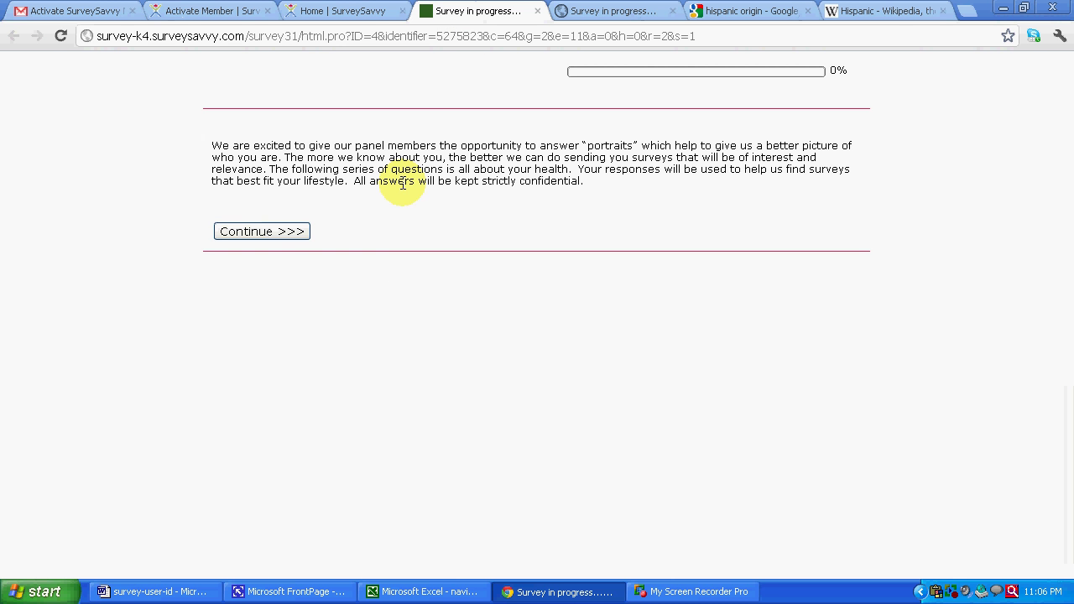
pyautogui.click(263, 233)
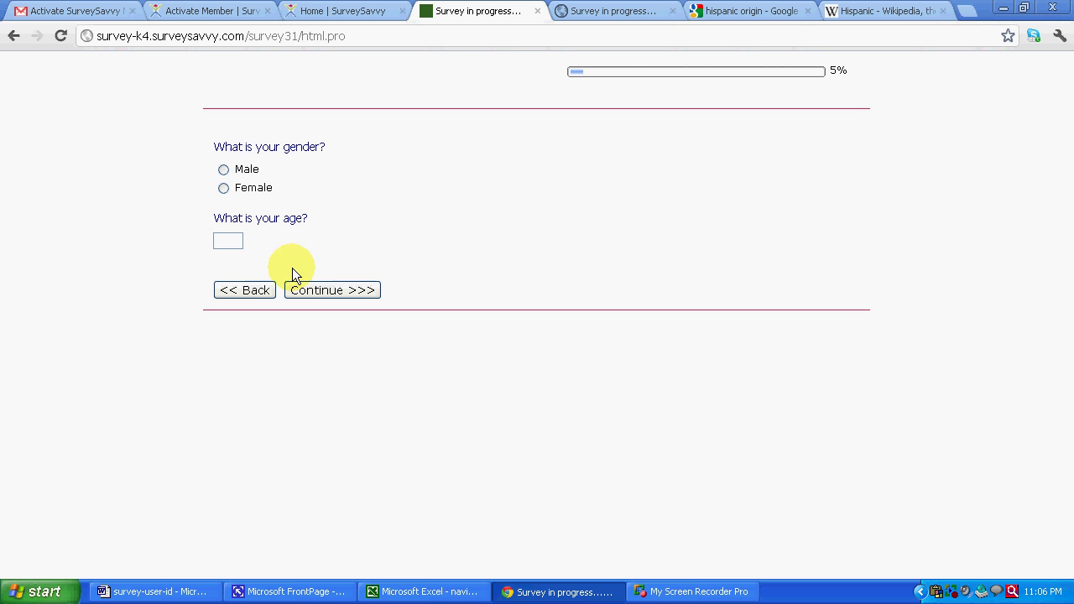
pyautogui.click(223, 169)
pyautogui.click(223, 188)
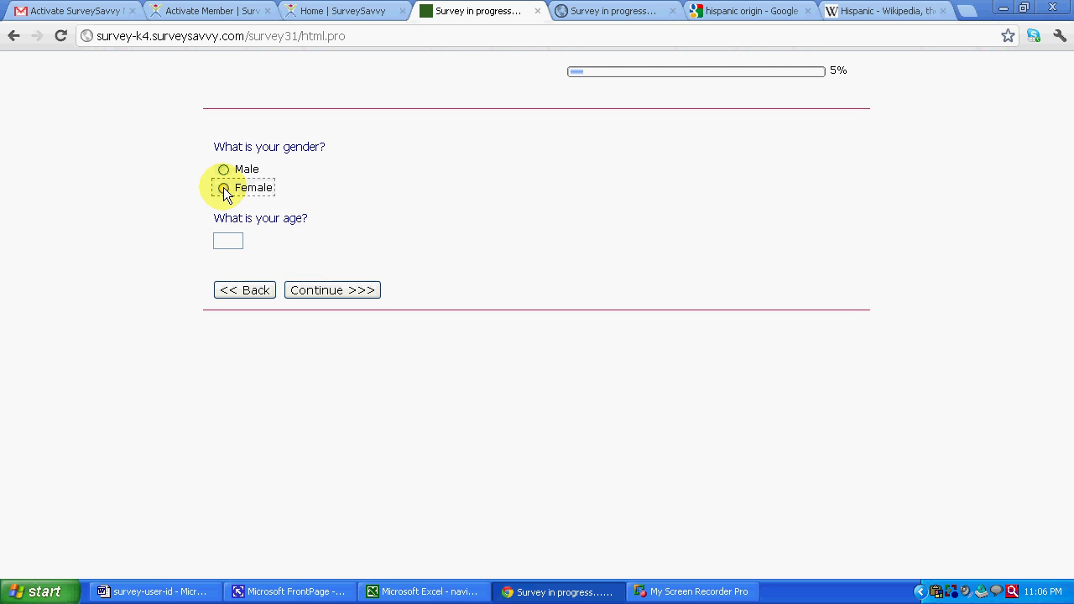
pyautogui.click(223, 189)
pyautogui.click(223, 241)
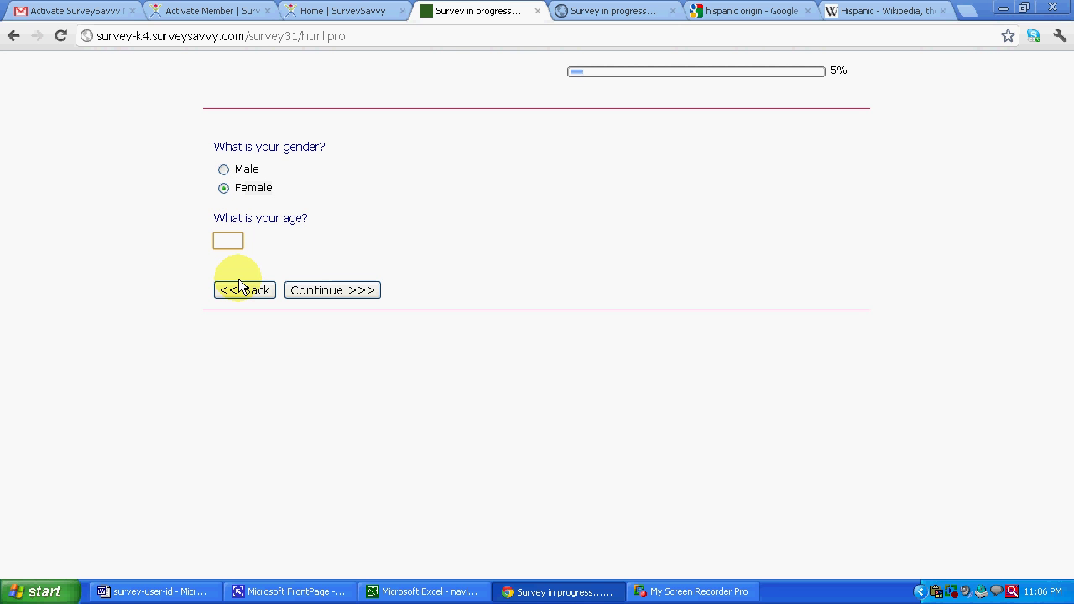
pyautogui.write('33')
pyautogui.click(304, 290)
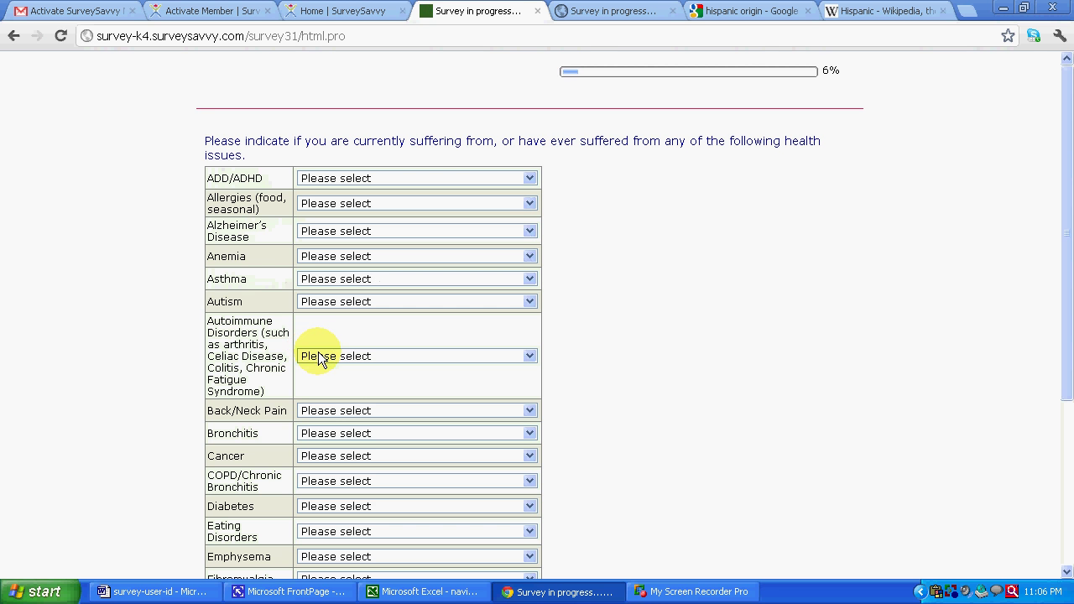
# - Submit the health issues table, go back to the gender and age page, then return to Portraits
pyautogui.scroll(-2, 621, 268)
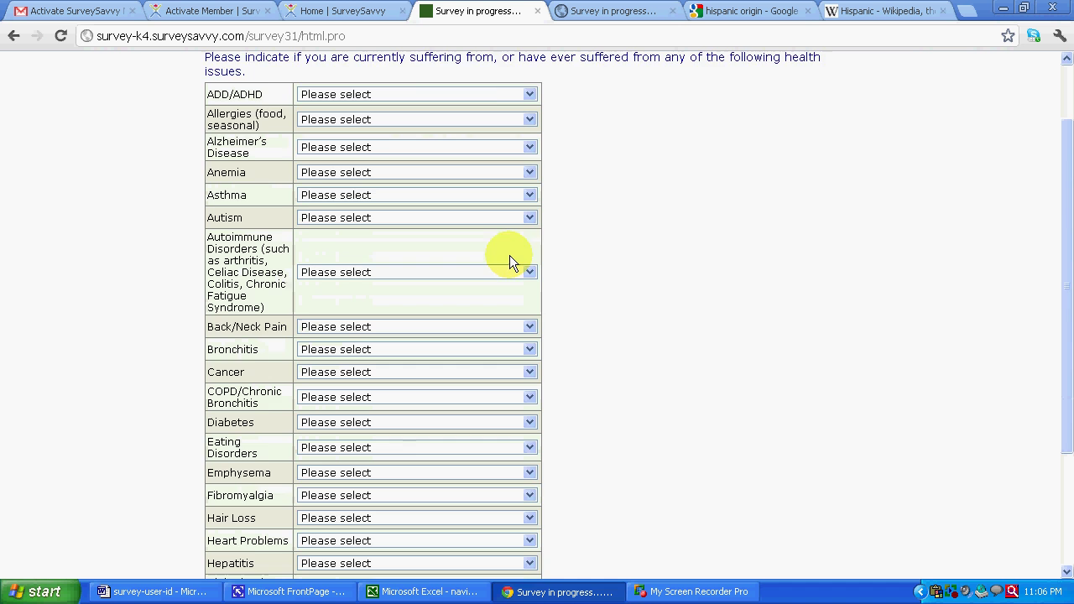
pyautogui.scroll(-4, 542, 317)
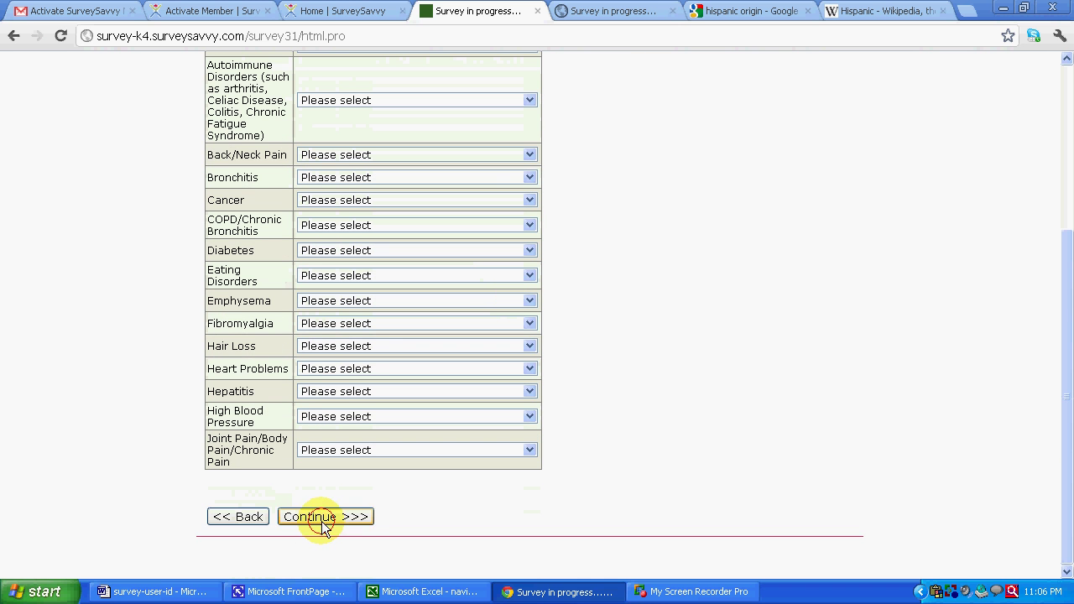
pyautogui.click(316, 518)
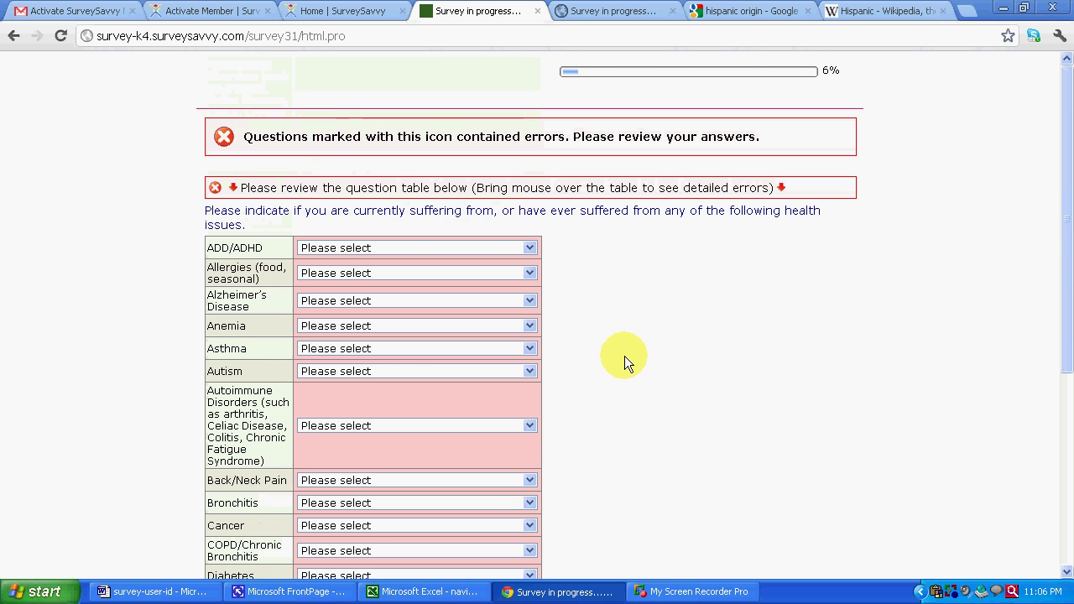
pyautogui.scroll(-4, 620, 351)
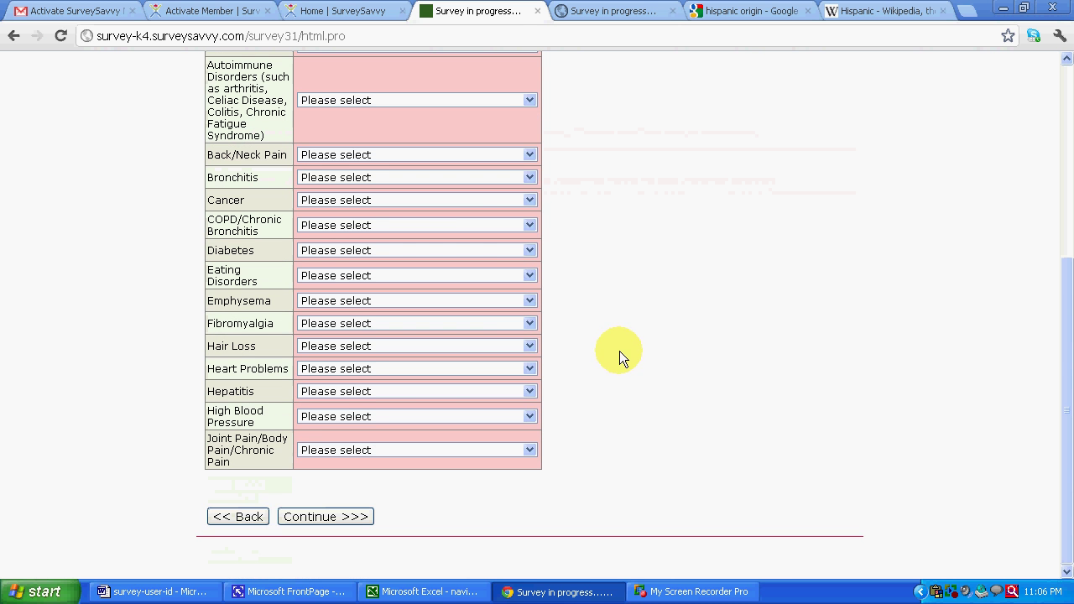
pyautogui.click(228, 518)
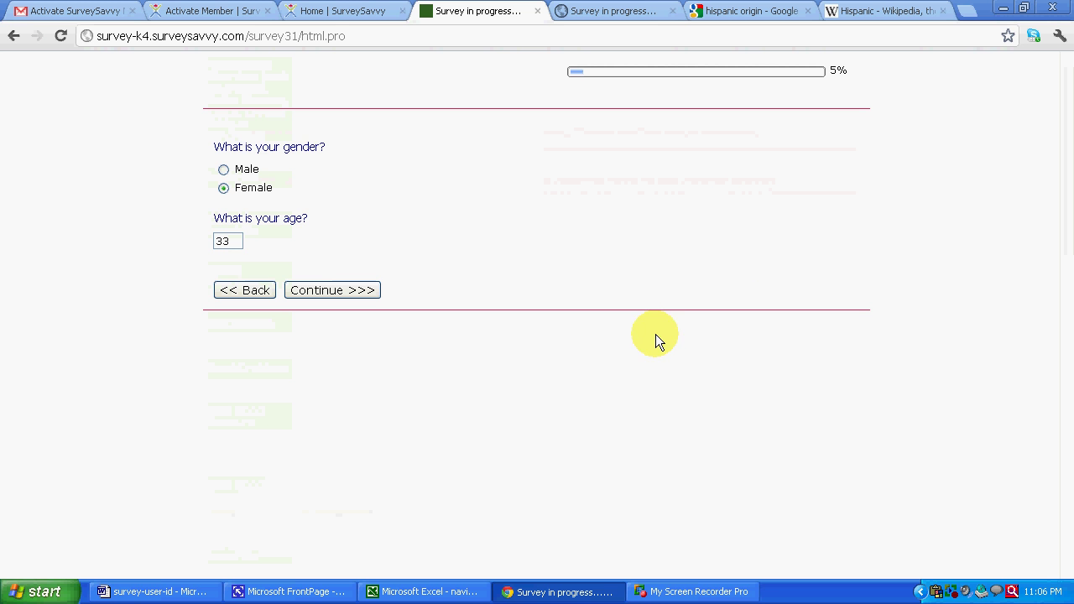
pyautogui.click(335, 12)
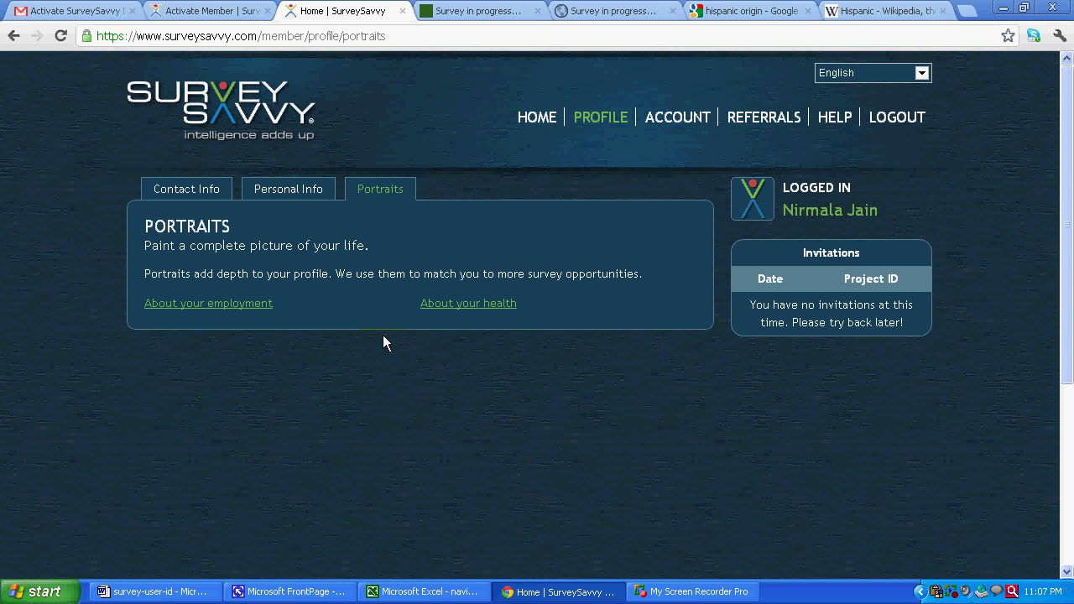
# - Go to the member home page and log out of the account
pyautogui.click(545, 124)
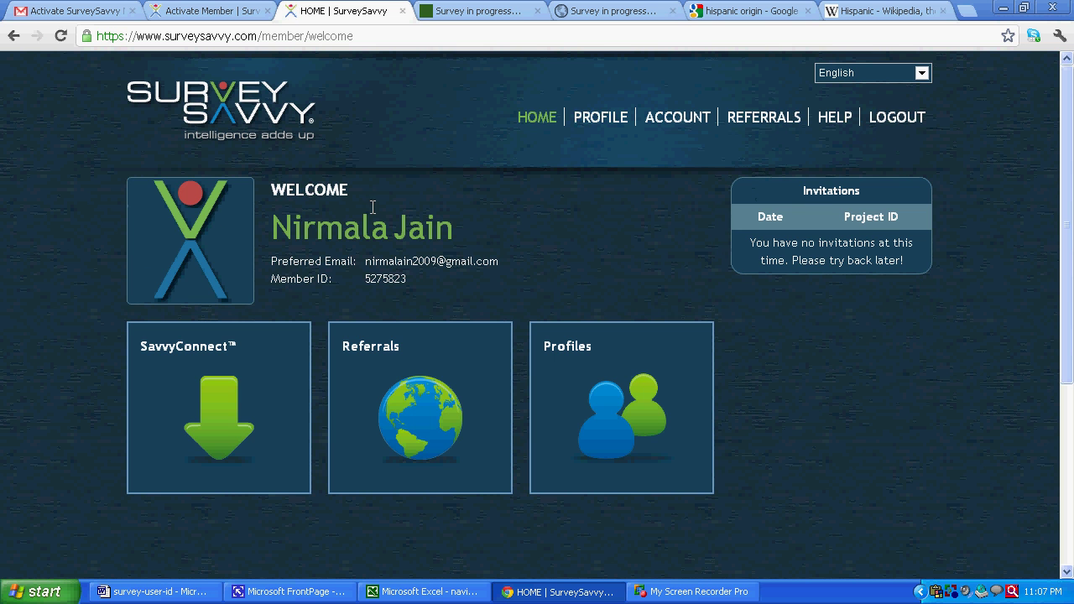
pyautogui.click(903, 119)
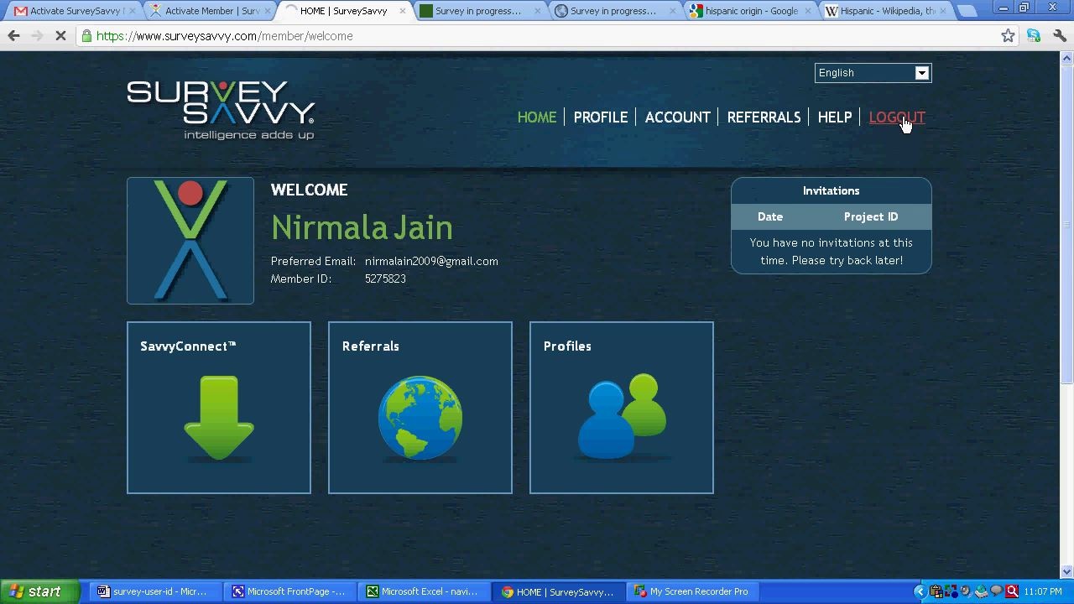